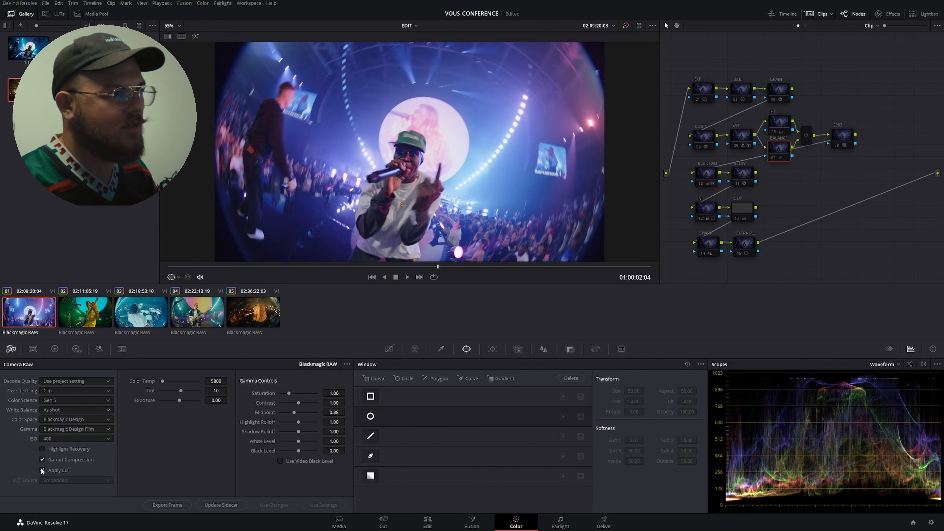
Turn off Apply LUT in the first clip's Camera Raw settings and enable the LOG C node.
{"action": "left_click", "coordinate": [42, 470]}
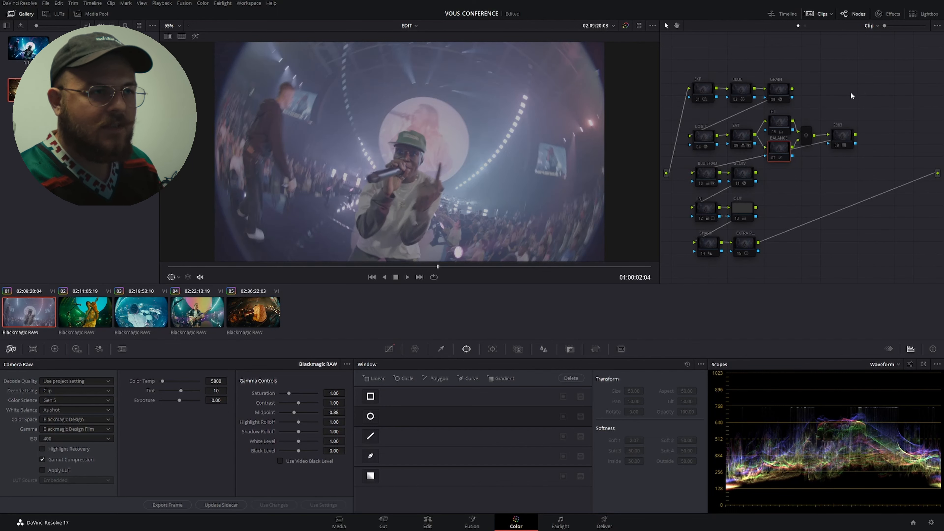
{"action": "left_click", "coordinate": [709, 138]}
{"action": "key", "text": "ctrl+d"}
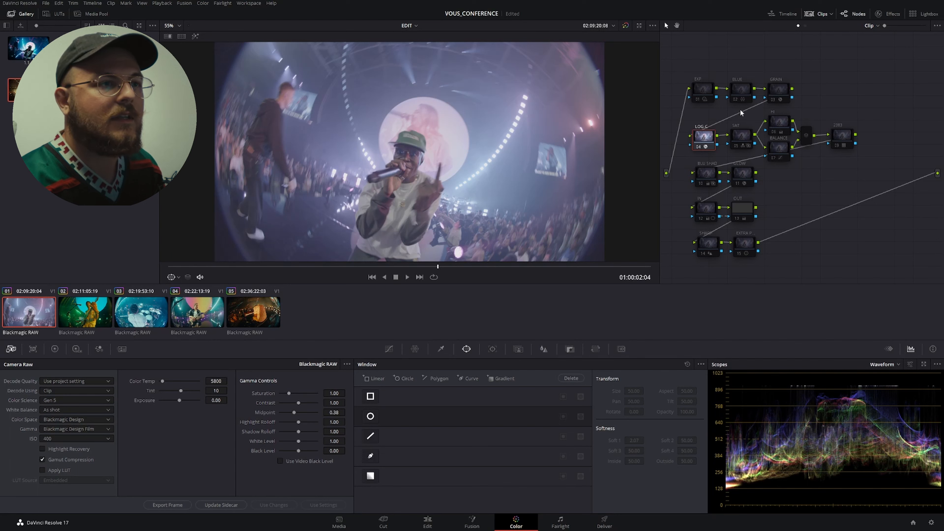
Enable the 2383 node and give it the Rec709 Kodak 2383 D55 film look LUT.
{"action": "left_click", "coordinate": [838, 138]}
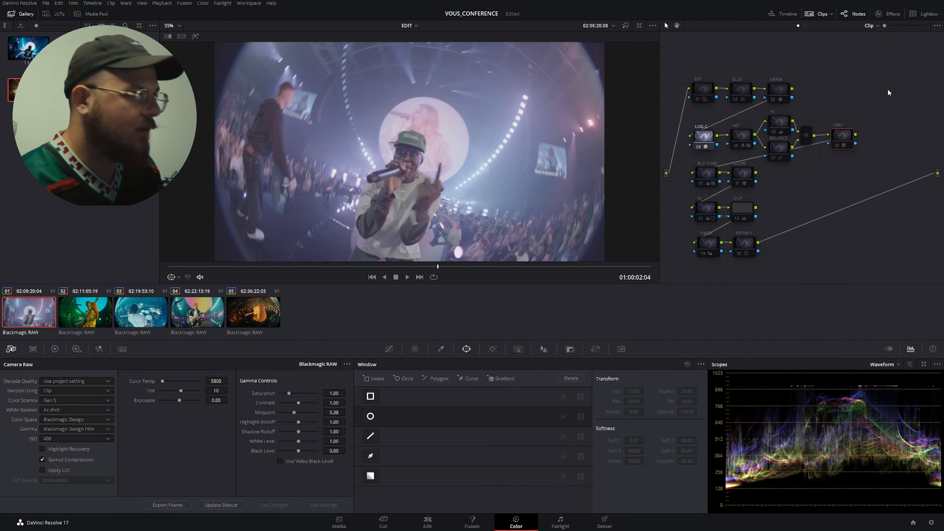
{"action": "key", "text": "ctrl+d"}
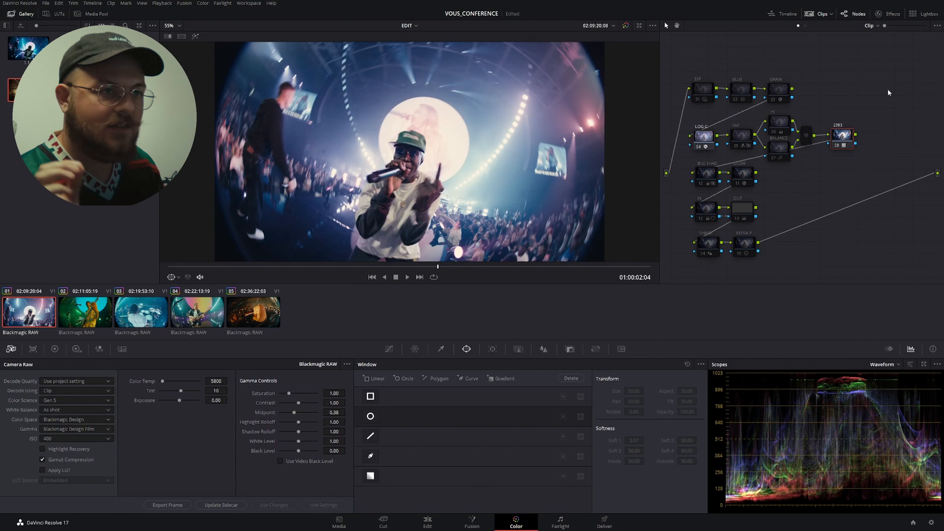
{"action": "right_click", "coordinate": [849, 134]}
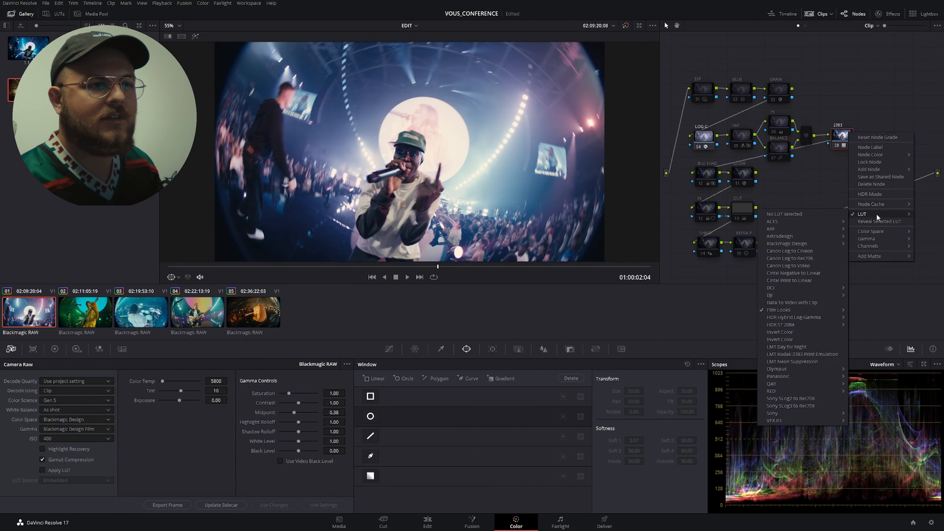
{"action": "left_click", "coordinate": [866, 107]}
{"action": "right_click", "coordinate": [843, 135]}
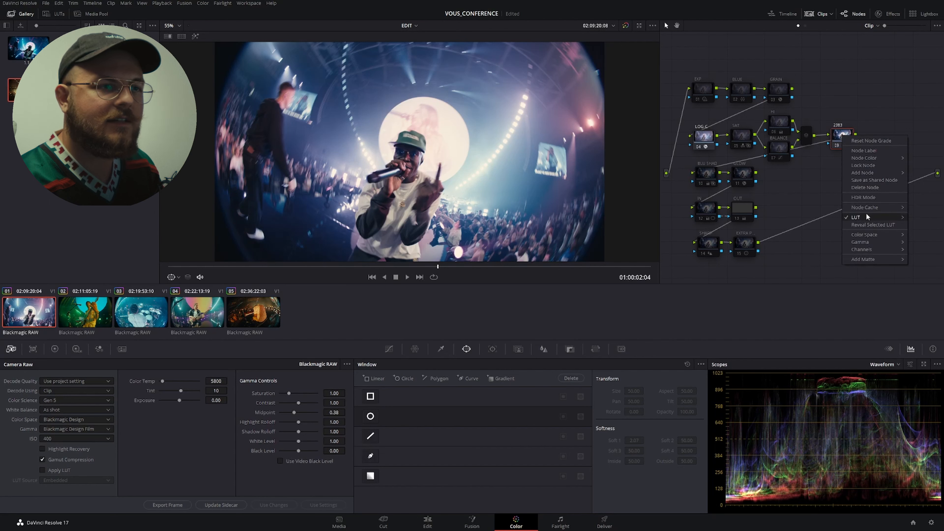
{"action": "mouse_move", "coordinate": [867, 217]}
{"action": "mouse_move", "coordinate": [781, 313]}
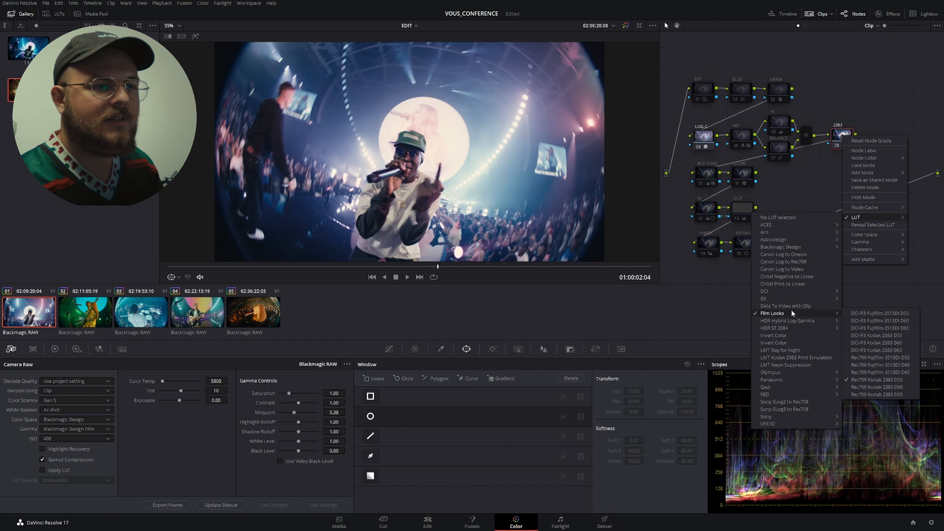
{"action": "left_click", "coordinate": [883, 380]}
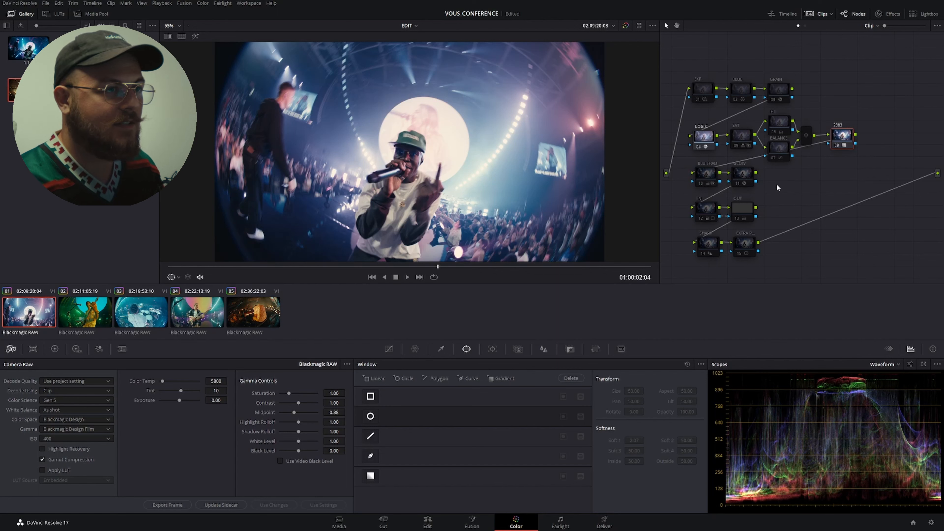
Enable the EXP node and check the color space and gamma options of its HDR color wheels.
{"action": "left_click", "coordinate": [705, 89]}
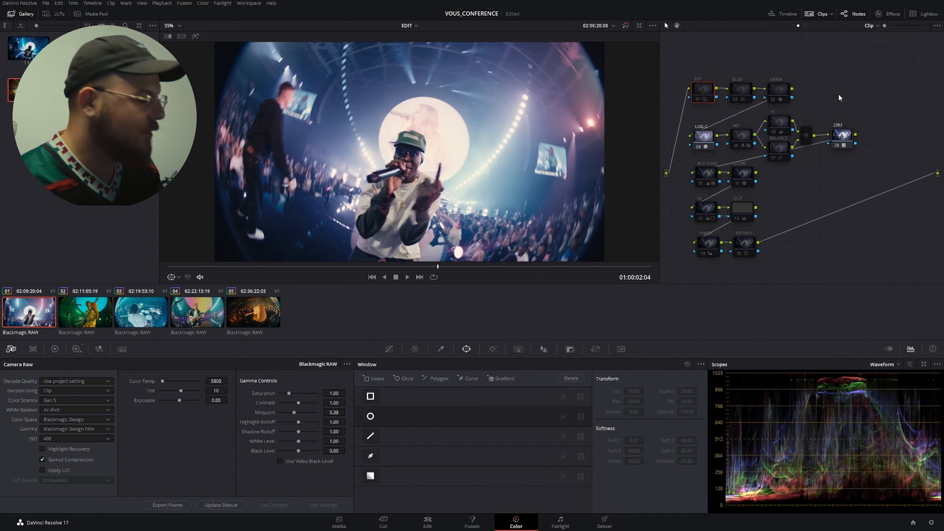
{"action": "key", "text": "ctrl+d"}
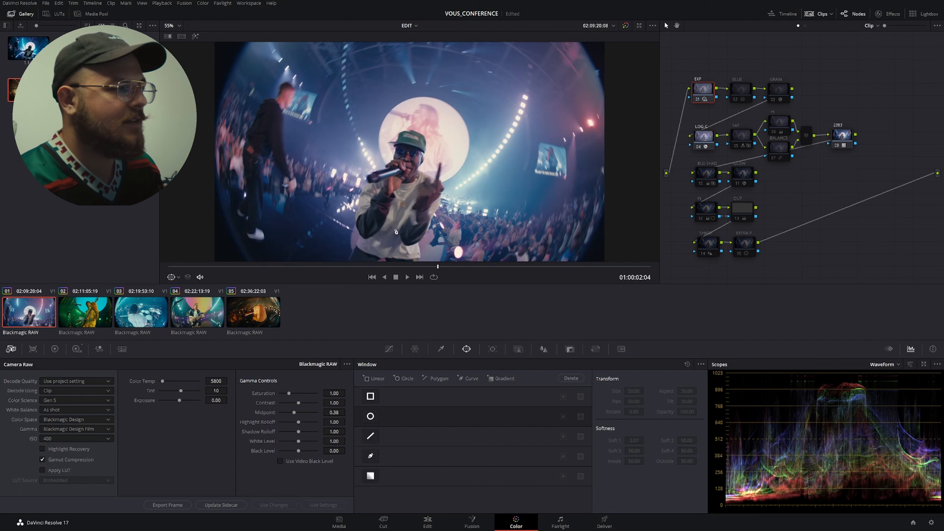
{"action": "left_click", "coordinate": [77, 349]}
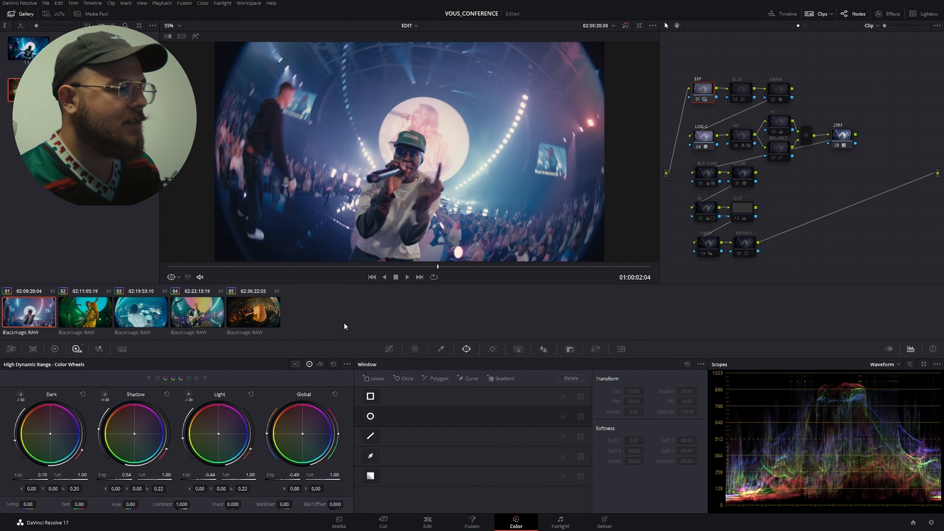
{"action": "left_click", "coordinate": [344, 364]}
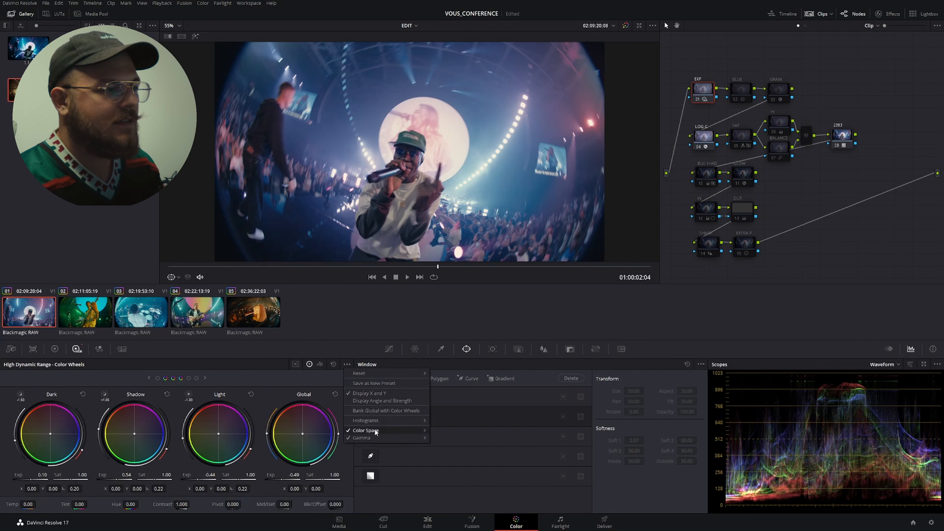
{"action": "mouse_move", "coordinate": [374, 428]}
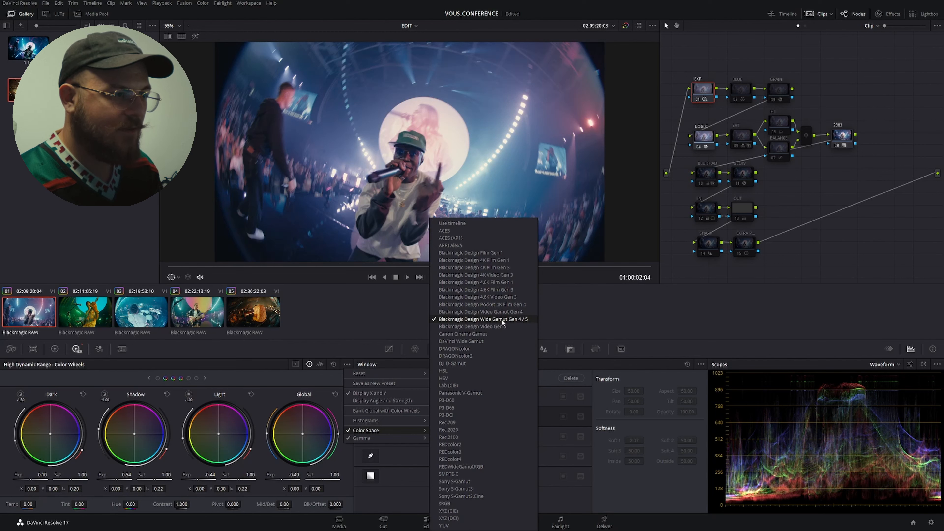
{"action": "left_click", "coordinate": [390, 314]}
{"action": "left_click", "coordinate": [344, 365]}
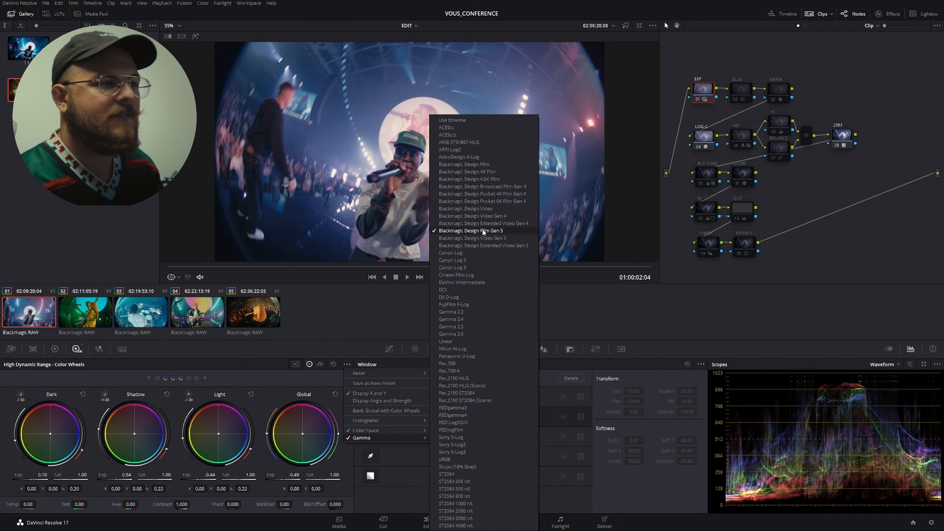
{"action": "left_click", "coordinate": [400, 306]}
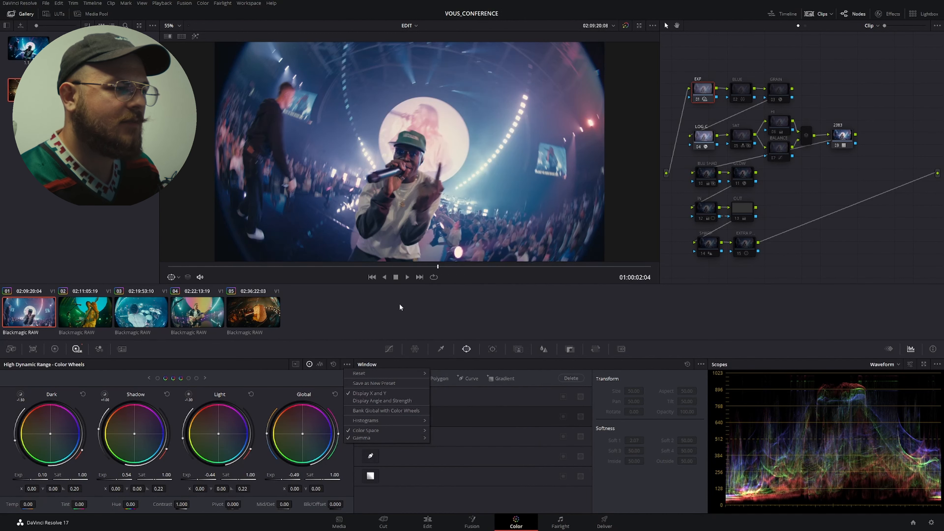
{"action": "left_click", "coordinate": [400, 305]}
Toggle the EXP node off and on repeatedly to compare the image and waveform with and without it.
{"action": "key", "text": "ctrl+d"}
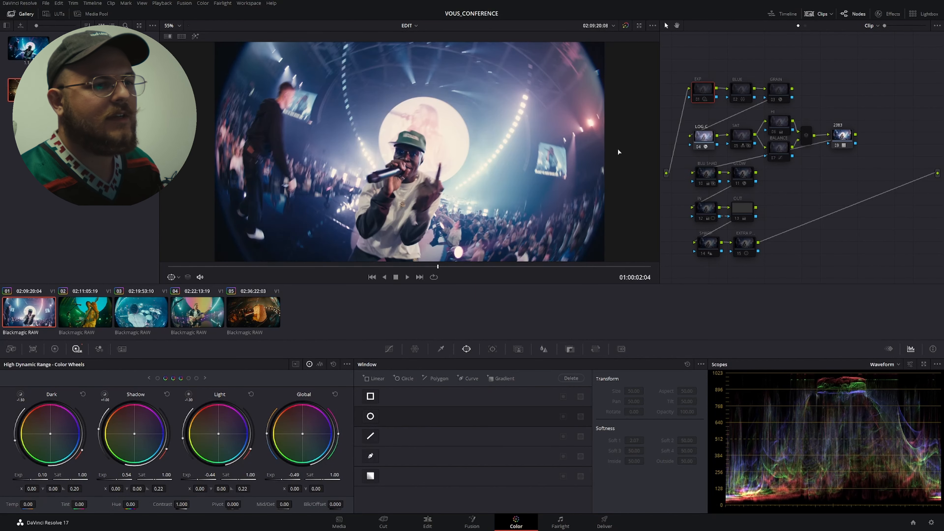
{"action": "key", "text": "ctrl+d"}
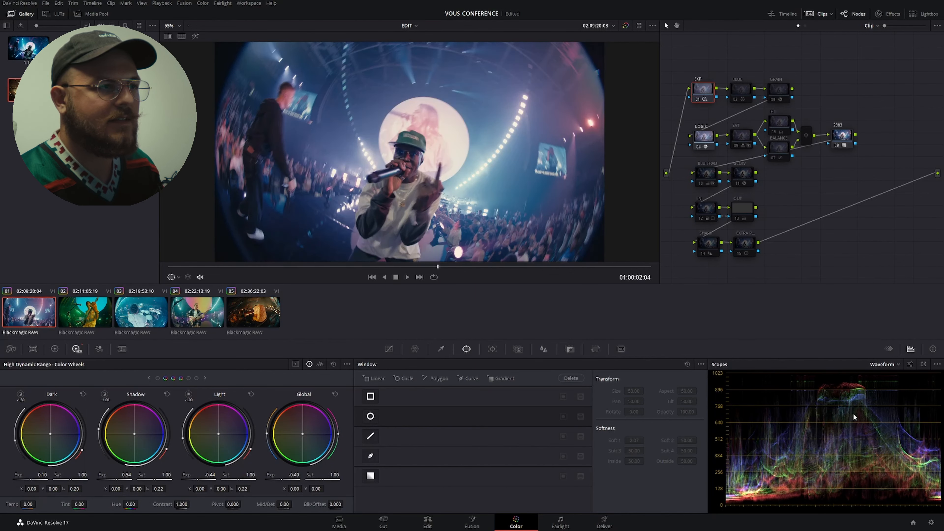
{"action": "key", "text": "ctrl+d"}
{"action": "key", "text": "ctrl+d"}
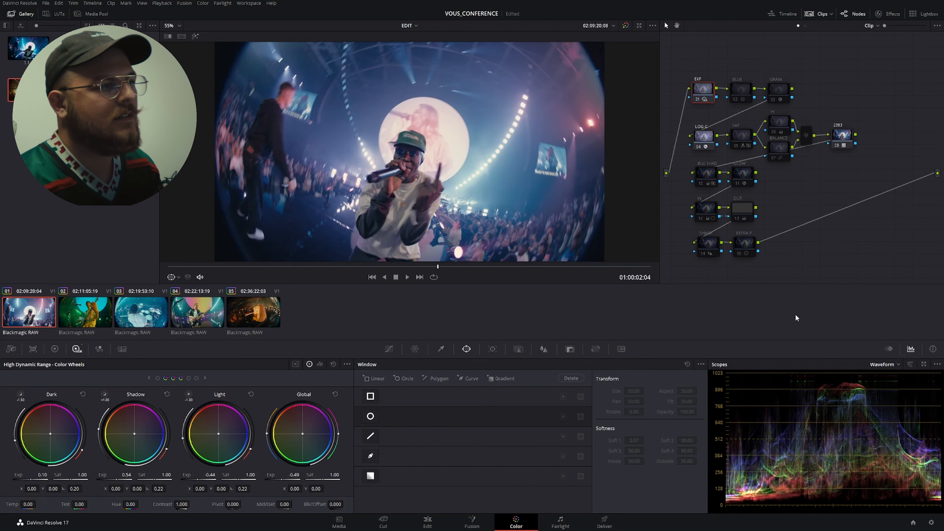
{"action": "key", "text": "ctrl+d"}
{"action": "key", "text": "ctrl+d"}
{"action": "key", "text": "ctrl+d"}
{"action": "key", "text": "ctrl+d"}
Enable the BLUE node and show its Hue - Saturation grid in the Color Warper.
{"action": "left_click", "coordinate": [744, 93]}
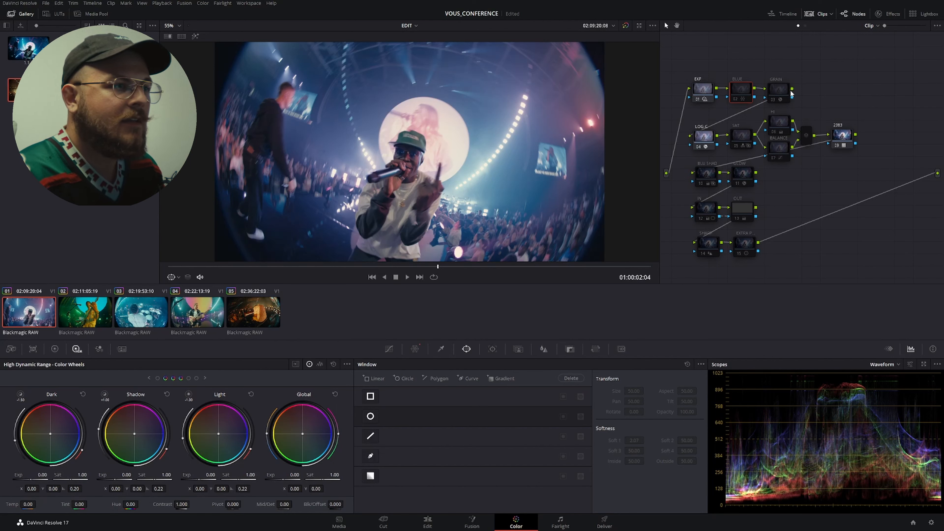
{"action": "key", "text": "ctrl+d"}
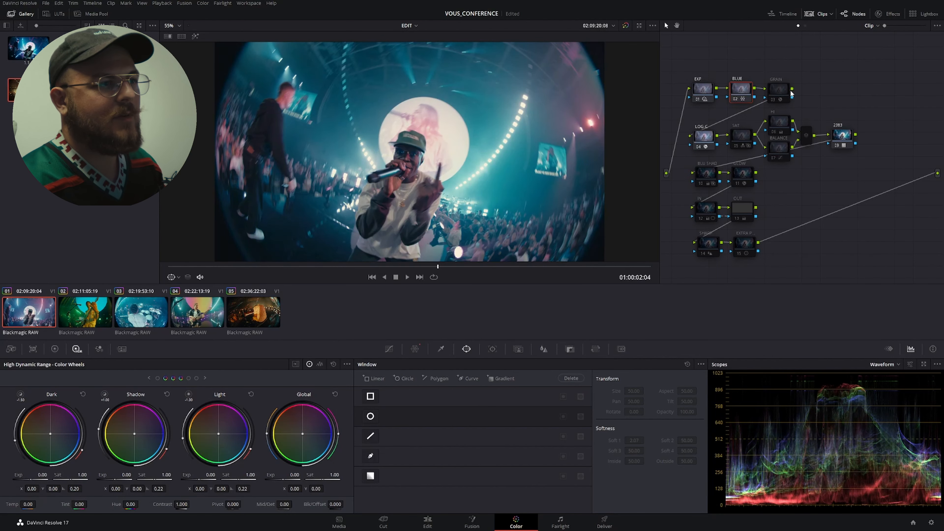
{"action": "left_click", "coordinate": [417, 349]}
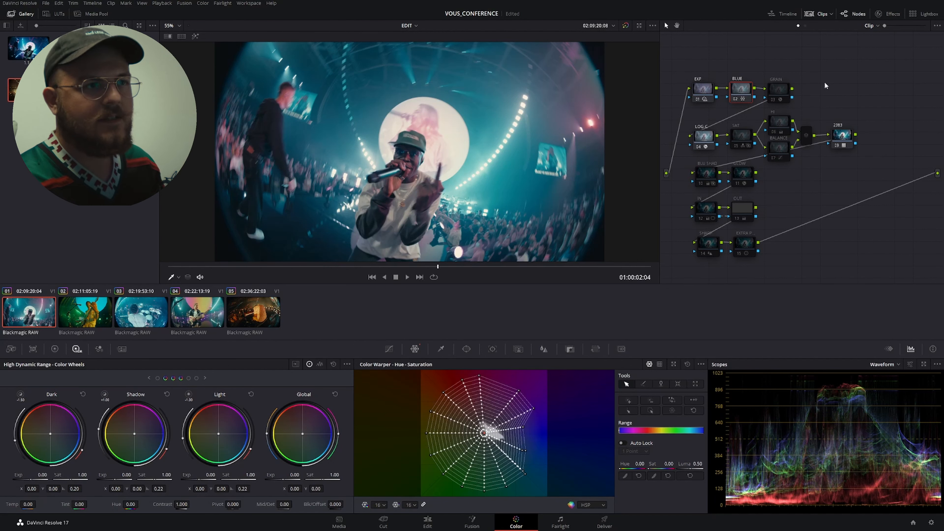
Enable the GRAIN node and review its Film Grain effect settings.
{"action": "left_click", "coordinate": [775, 90]}
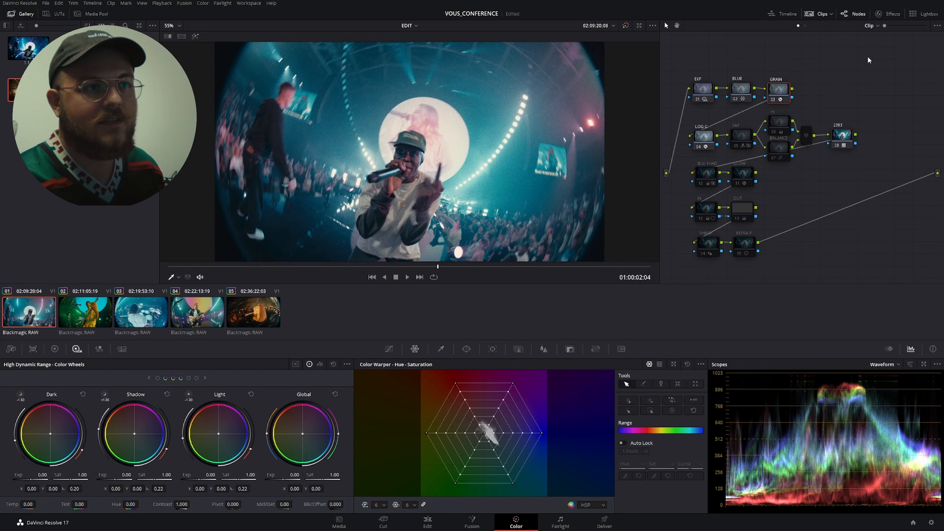
{"action": "left_click", "coordinate": [888, 14]}
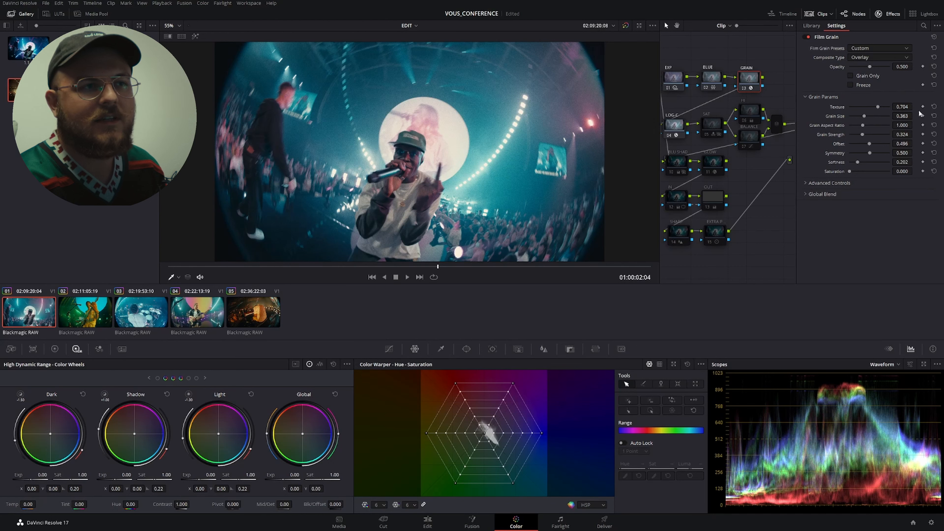
{"action": "left_click", "coordinate": [879, 14]}
Enable the SAT node and show its RGB Mixer output levels.
{"action": "left_click", "coordinate": [751, 130]}
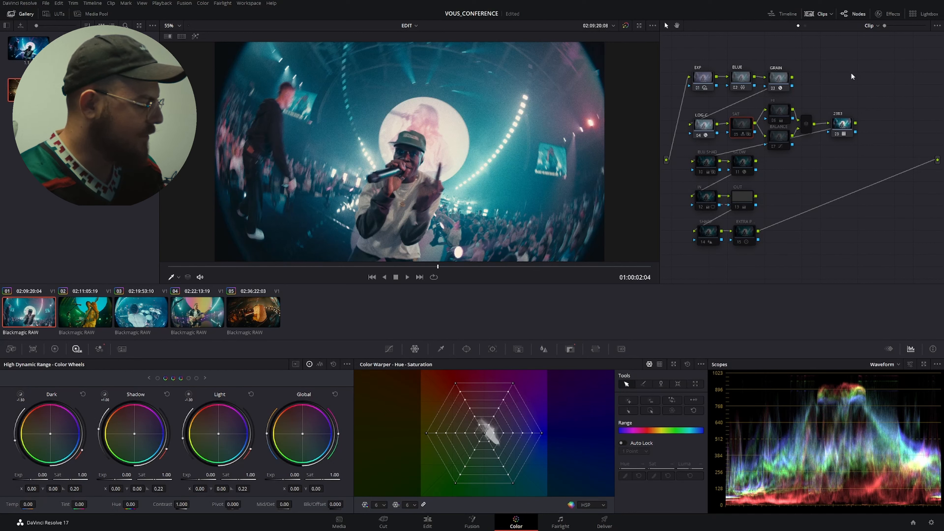
{"action": "key", "text": "ctrl+d"}
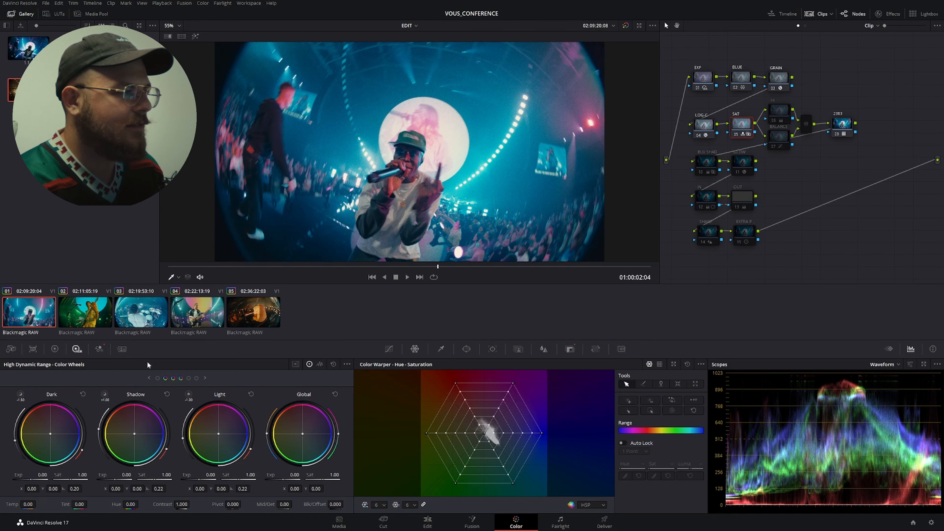
{"action": "left_click", "coordinate": [99, 350]}
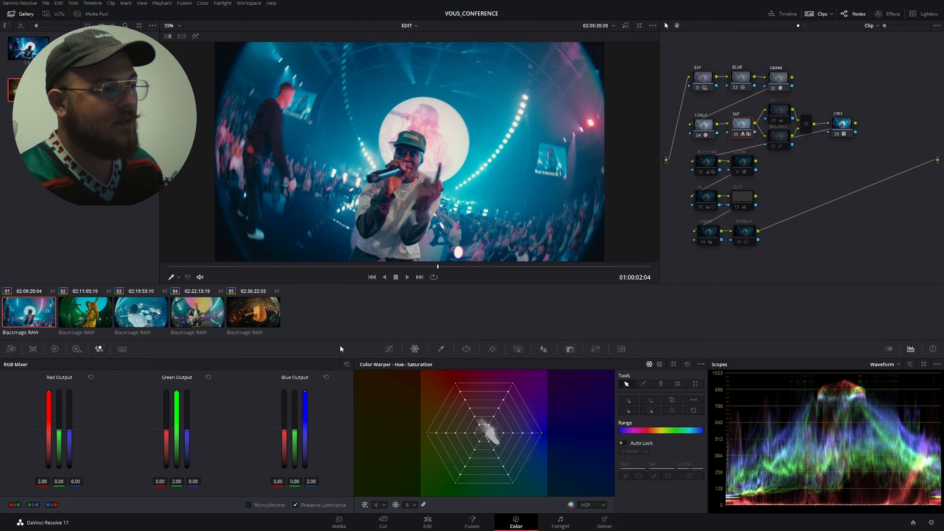
Set the SAT node's key output gain to 0.750.
{"action": "left_click", "coordinate": [569, 348]}
{"action": "left_click", "coordinate": [625, 439]}
{"action": "type", "text": ".750"}
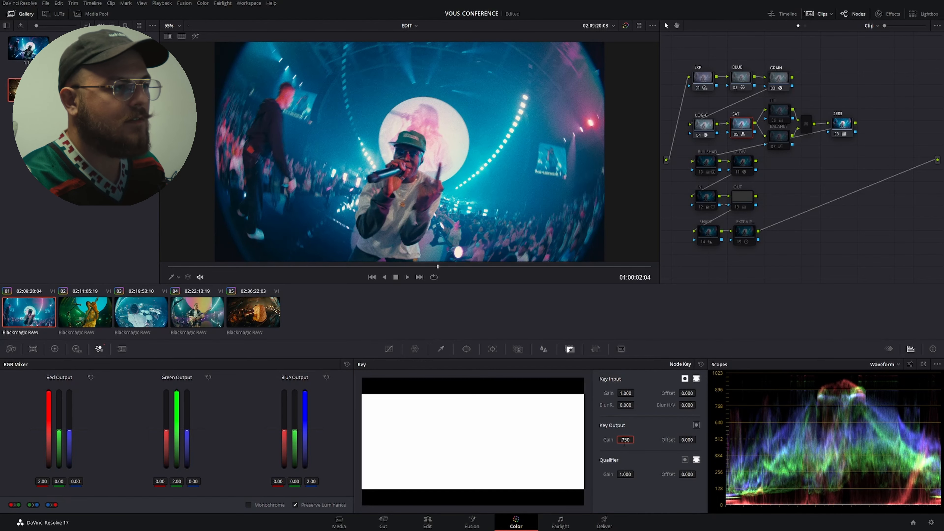
{"action": "key", "text": "Return"}
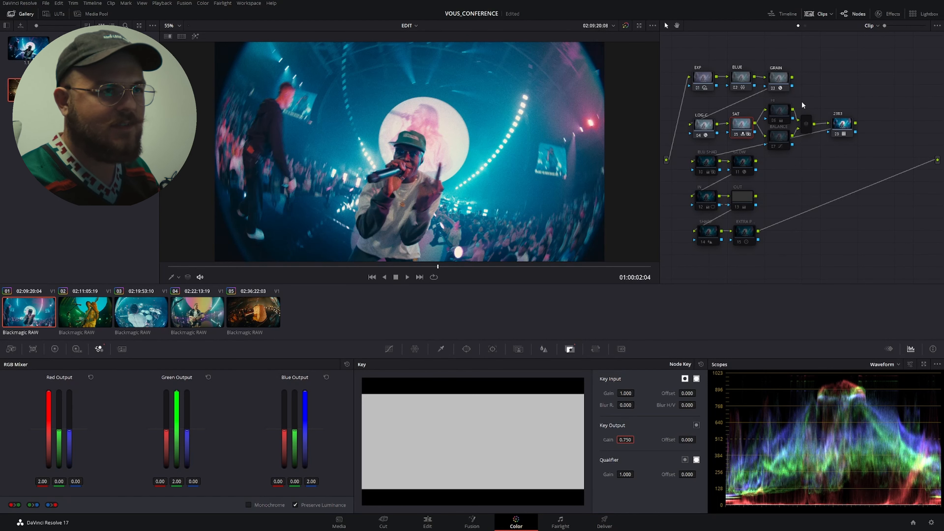
Enable the HI node feeding the layer mixer and show its primaries color wheels.
{"action": "left_click", "coordinate": [782, 109]}
{"action": "left_click", "coordinate": [806, 123]}
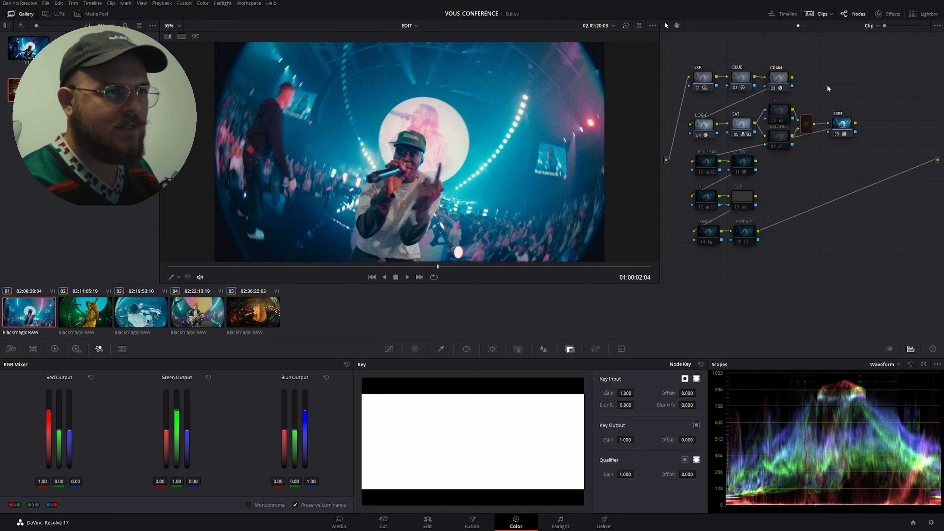
{"action": "left_click", "coordinate": [783, 109]}
{"action": "key", "text": "ctrl+d"}
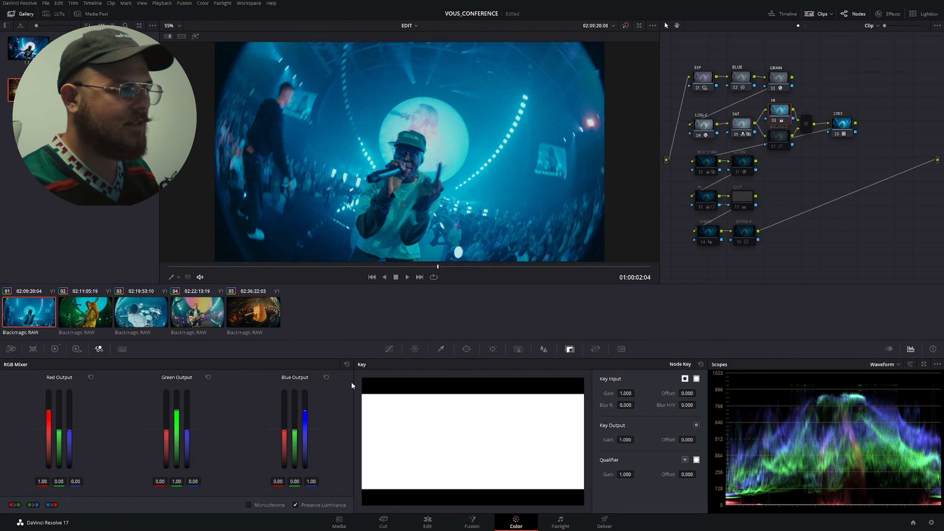
{"action": "left_click", "coordinate": [54, 349]}
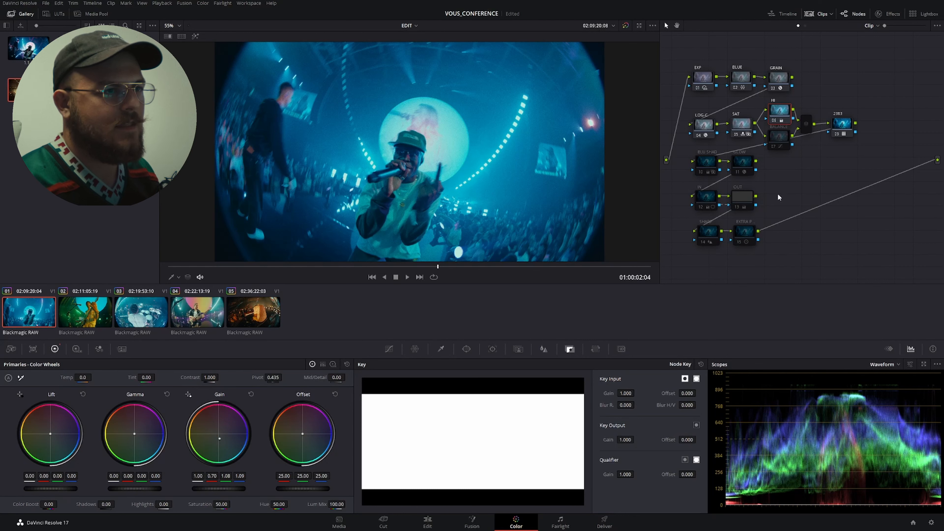
Enable the BALANCE node together with the layer mixer and show the BALANCE node's custom curves.
{"action": "left_click", "coordinate": [784, 139]}
{"action": "left_click", "coordinate": [808, 124]}
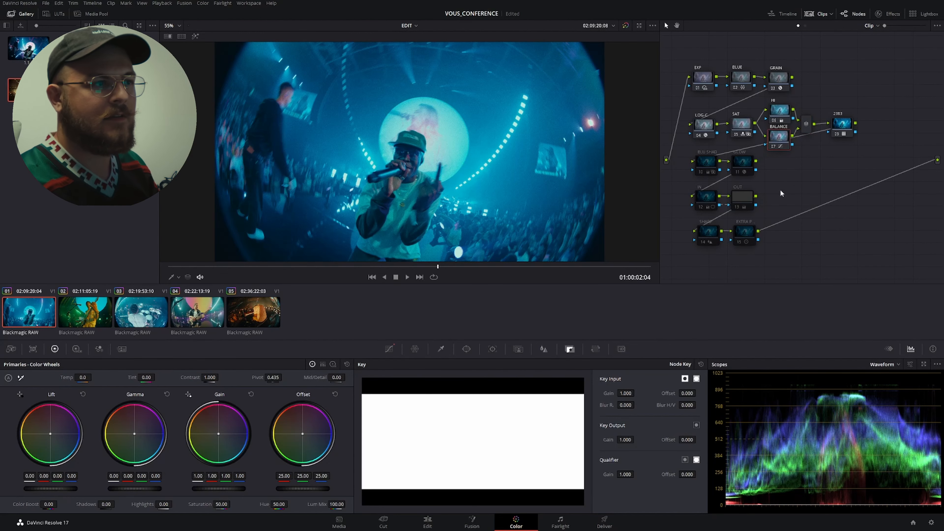
{"action": "key", "text": "ctrl+d"}
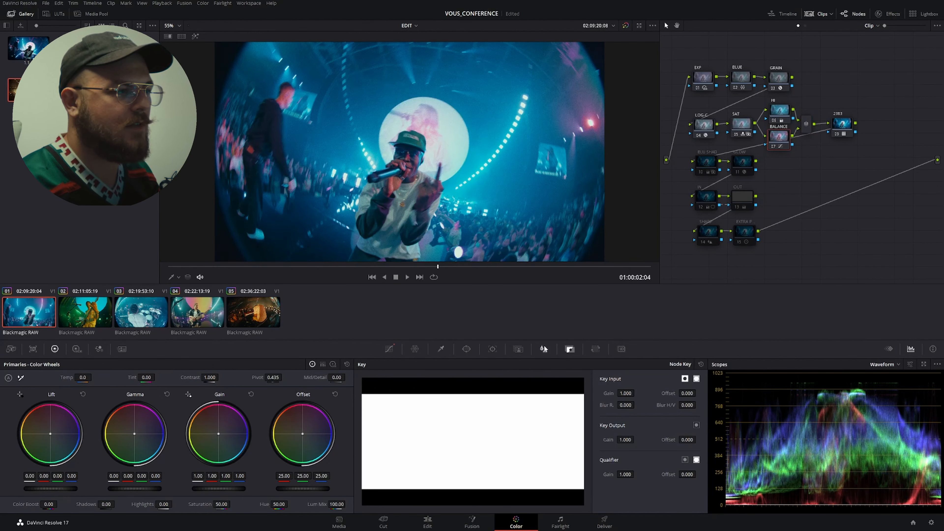
{"action": "left_click", "coordinate": [389, 349]}
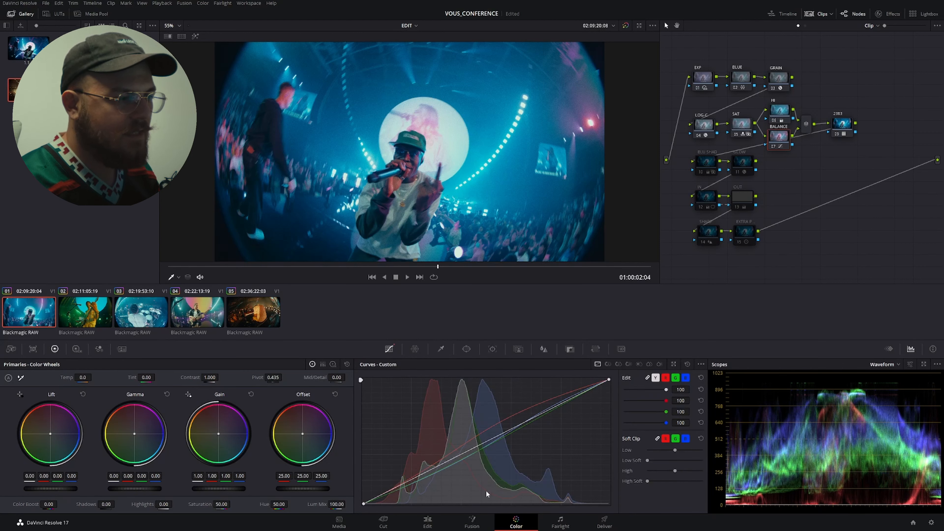
Review the BALANCE node's red, green, blue and luma custom curves one channel at a time.
{"action": "left_click", "coordinate": [665, 377]}
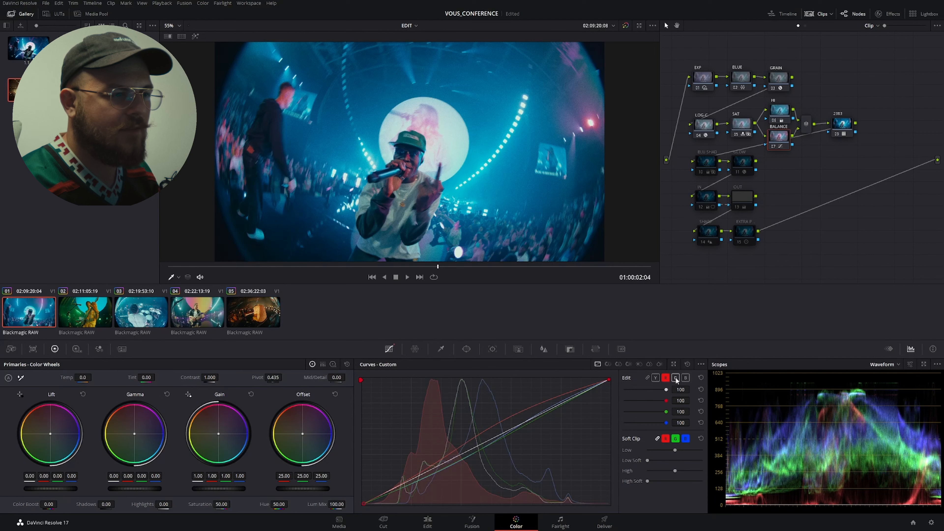
{"action": "left_click", "coordinate": [676, 378]}
{"action": "left_click", "coordinate": [684, 376]}
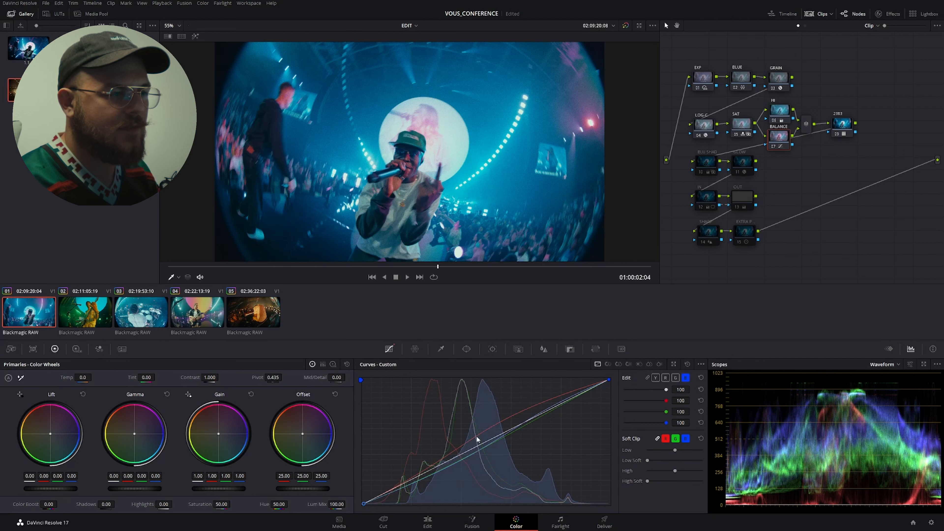
{"action": "left_click", "coordinate": [655, 378]}
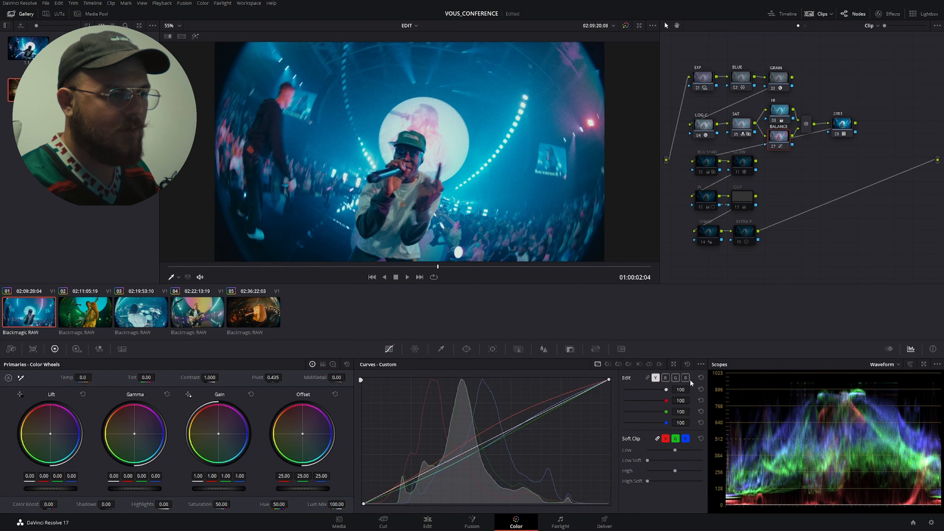
Reset all of the BALANCE node's custom curves to compare the image, then undo the reset.
{"action": "left_click", "coordinate": [685, 364]}
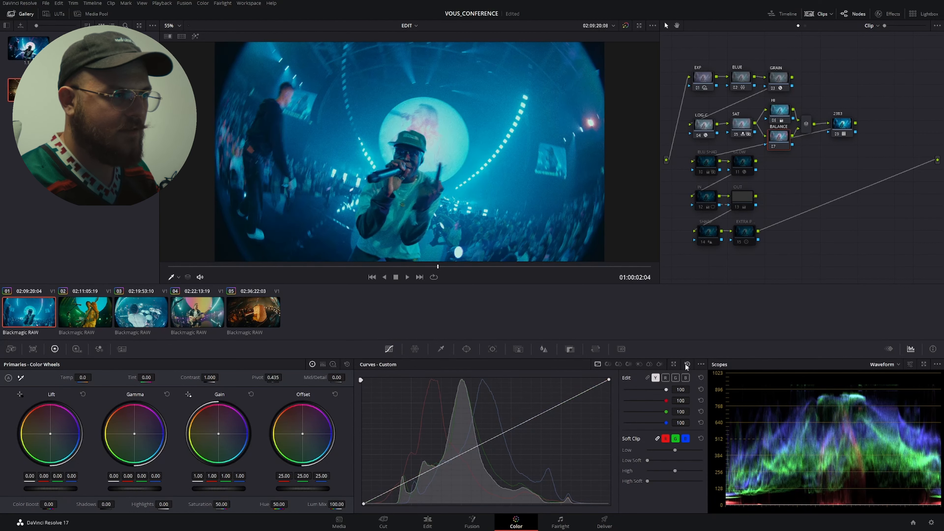
{"action": "key", "text": "ctrl+z"}
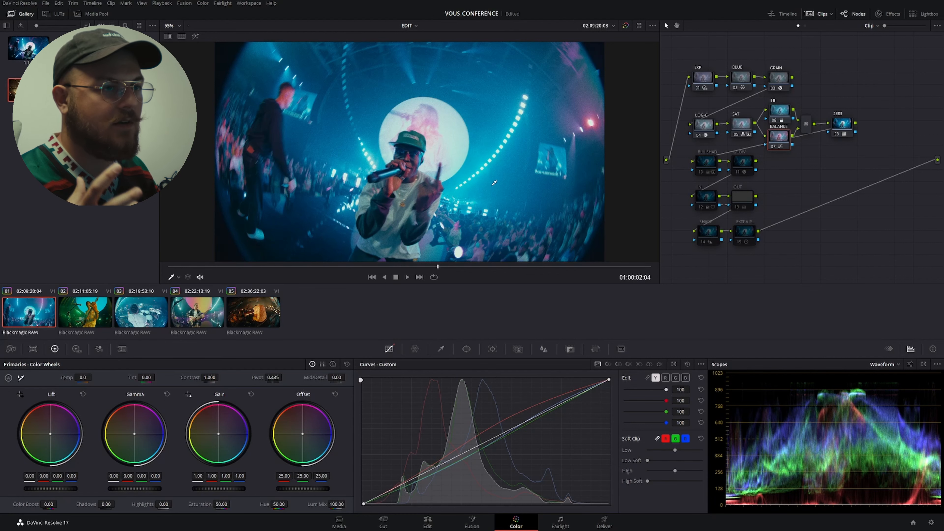
Toggle the HI, BALANCE and layer mixer nodes together to compare the image with and without them.
{"action": "left_click_drag", "start_coordinate": [778, 95], "coordinate": [811, 150]}
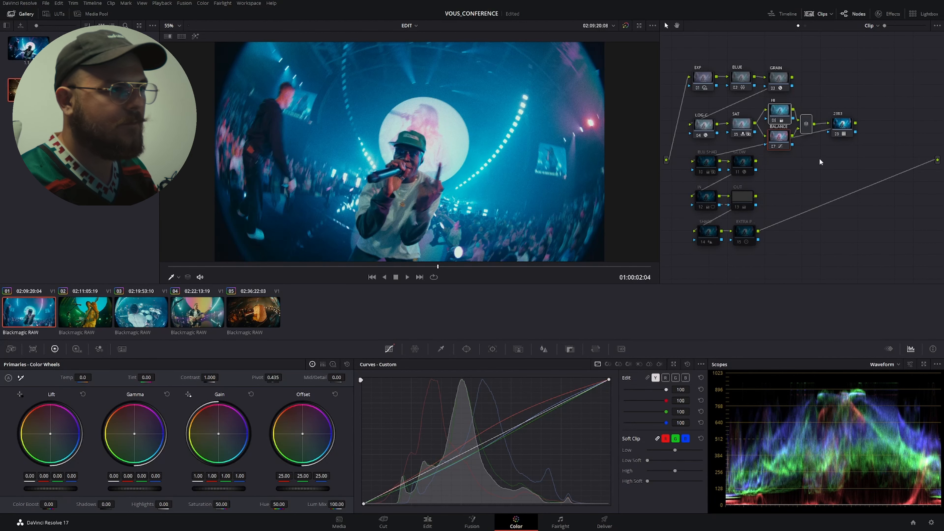
{"action": "key", "text": "ctrl+d"}
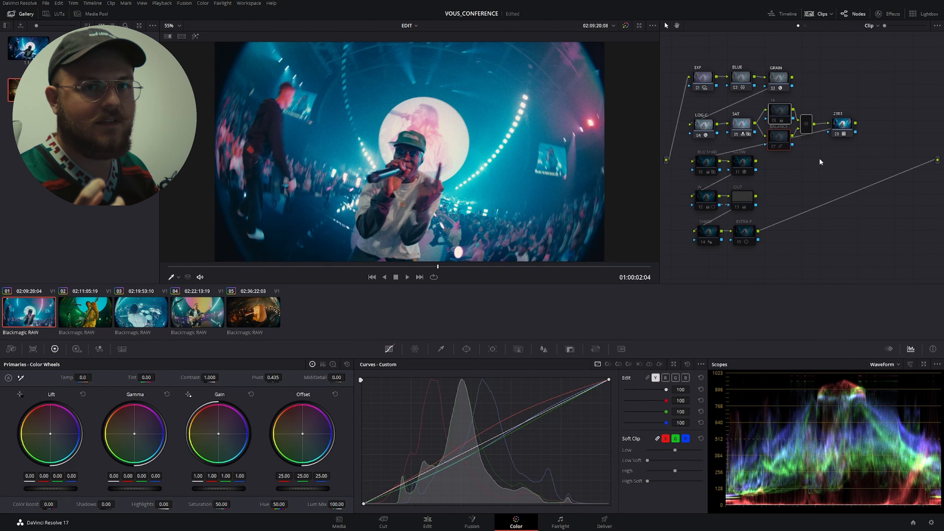
Enable the BLU SHAD and GLOW nodes, show the Glow effect settings and choose Softlight as the composite type.
{"action": "left_click", "coordinate": [743, 162]}
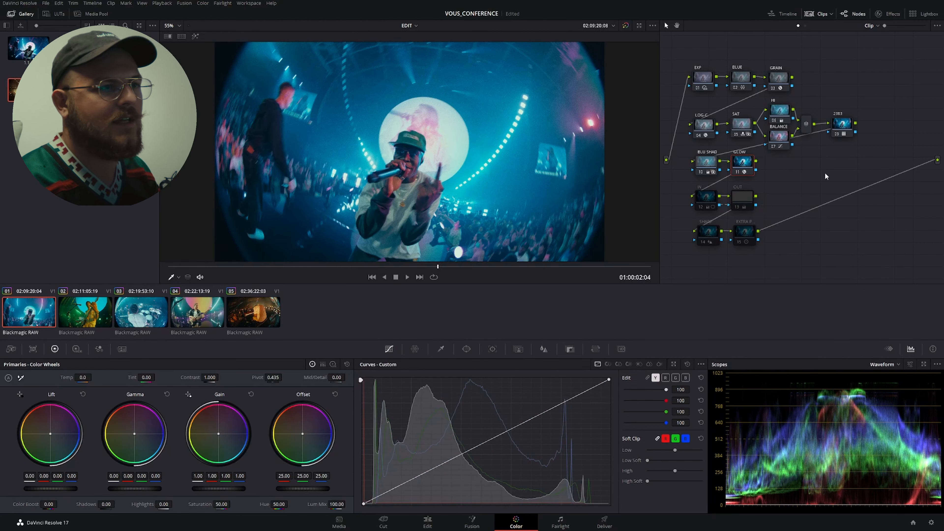
{"action": "left_click", "coordinate": [890, 15]}
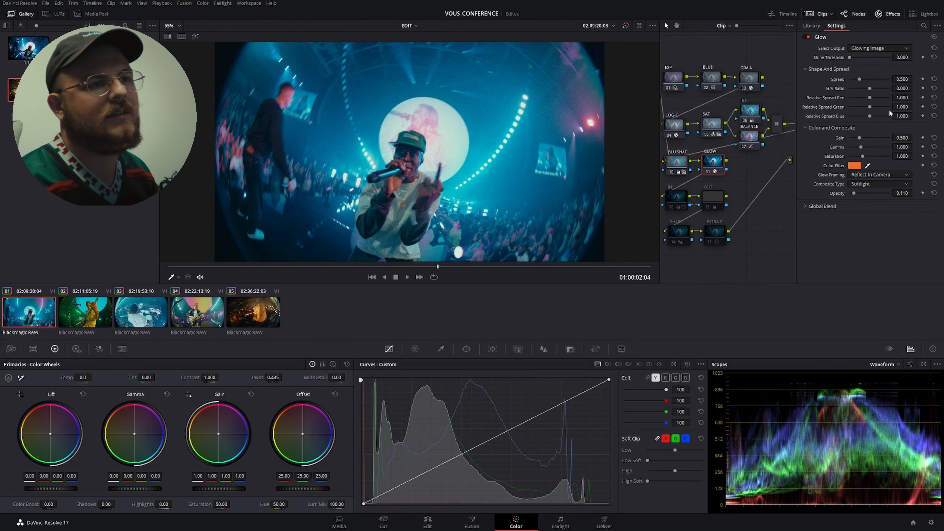
{"action": "left_click", "coordinate": [868, 183]}
{"action": "left_click", "coordinate": [871, 256]}
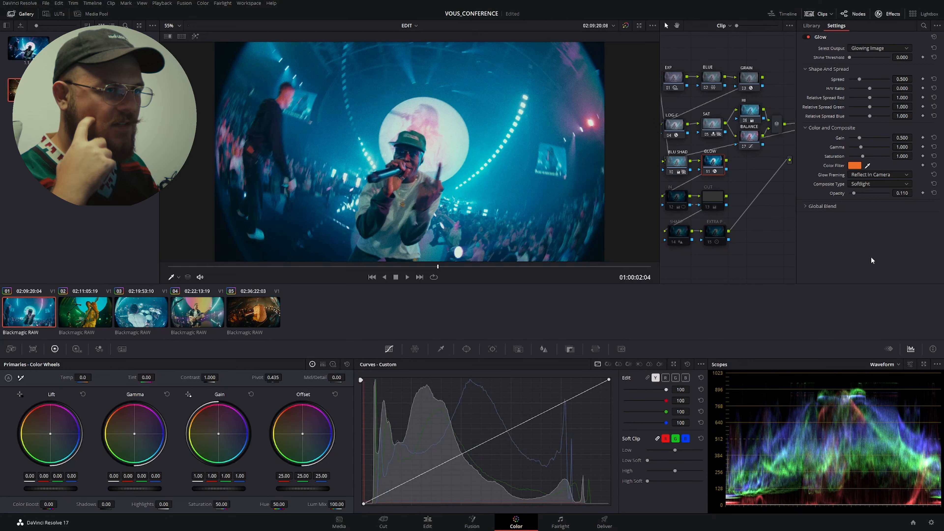
Reset the Glow opacity to 0.500 and try the Normal, Add, Screen and Multiply composite types.
{"action": "left_click", "coordinate": [934, 193]}
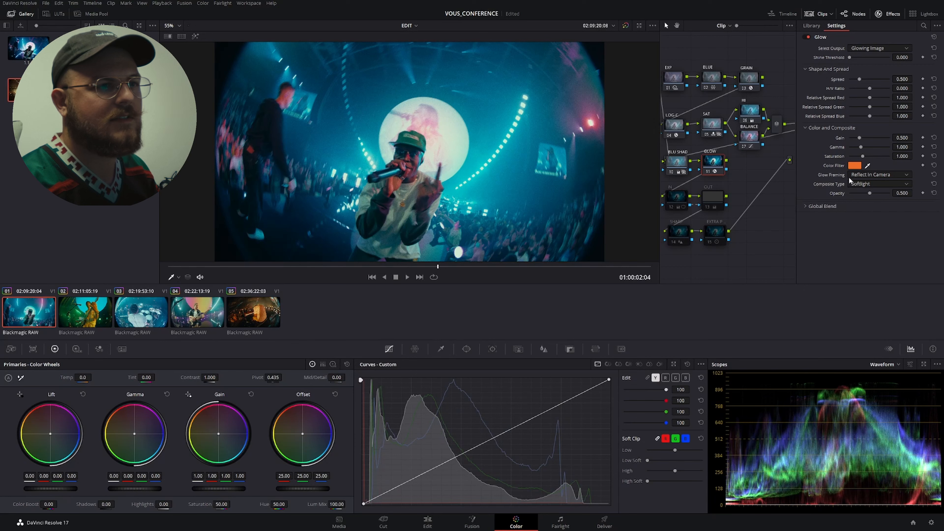
{"action": "left_click", "coordinate": [877, 182]}
{"action": "left_click", "coordinate": [869, 194]}
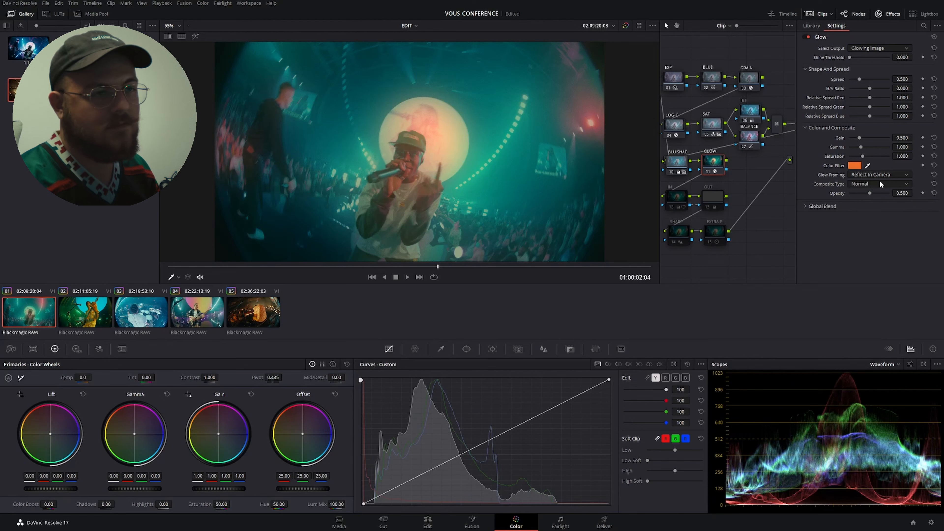
{"action": "left_click", "coordinate": [880, 181]}
{"action": "left_click", "coordinate": [874, 200]}
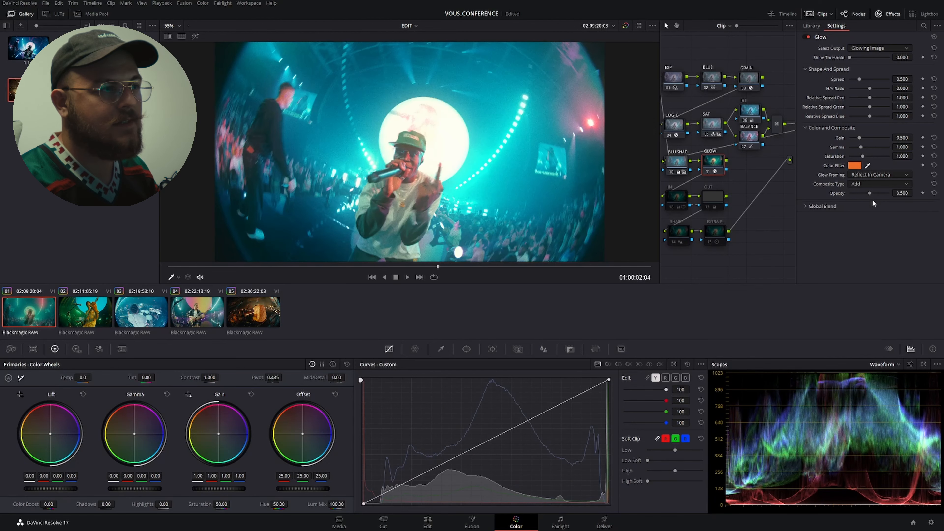
{"action": "left_click", "coordinate": [875, 183]}
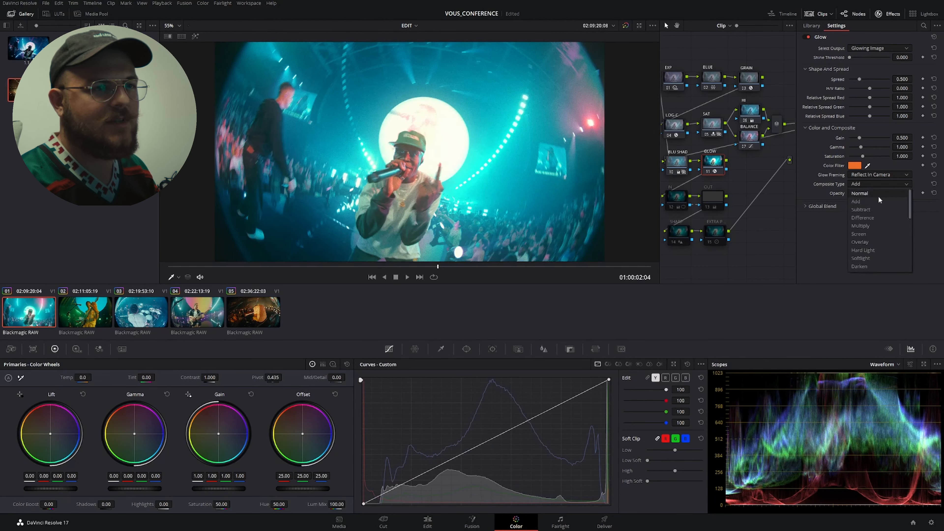
{"action": "left_click", "coordinate": [872, 235]}
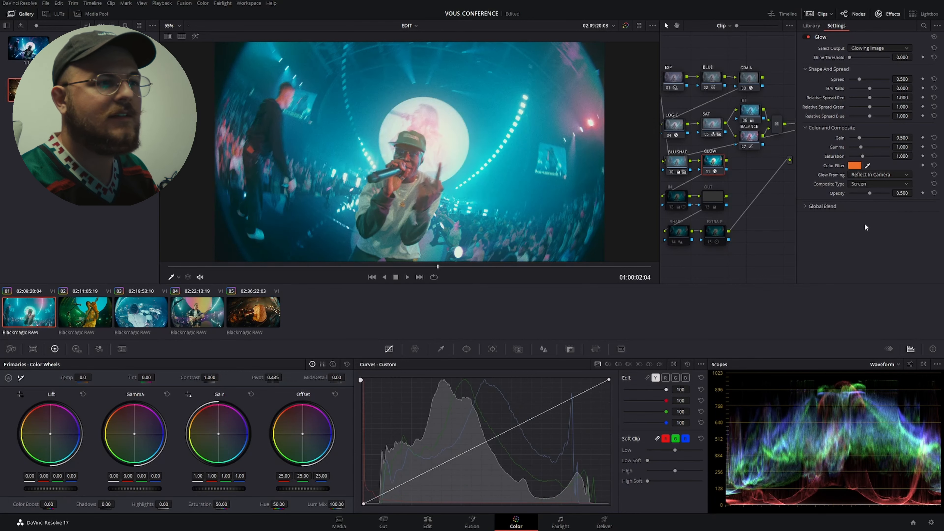
{"action": "left_click", "coordinate": [887, 184]}
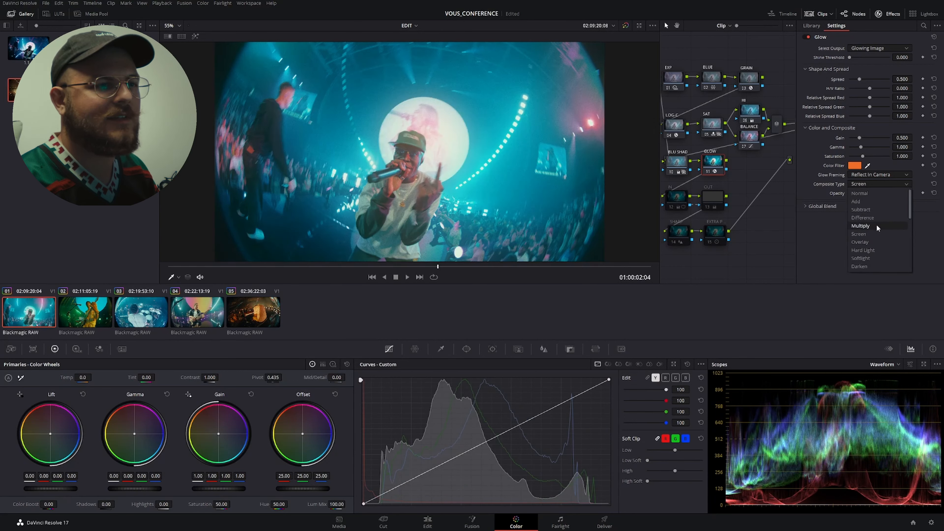
{"action": "left_click", "coordinate": [876, 223]}
Set the Glow composite type back to Softlight and lower the glow's opacity.
{"action": "left_click", "coordinate": [869, 183]}
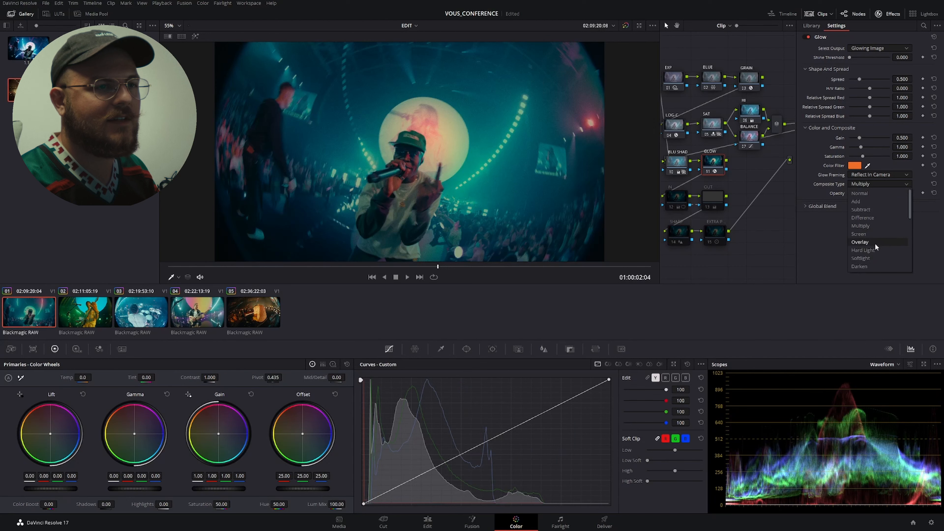
{"action": "left_click", "coordinate": [875, 258]}
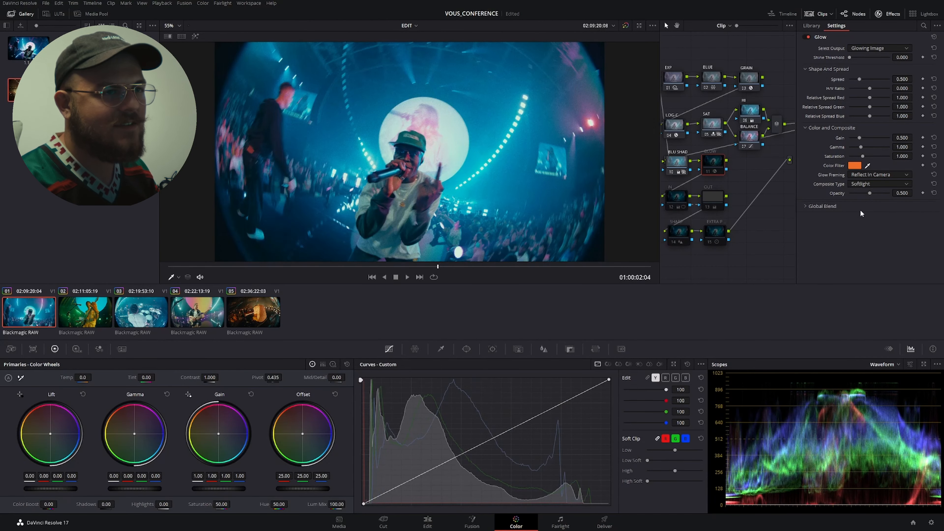
{"action": "left_click_drag", "start_coordinate": [902, 192], "coordinate": [888, 192]}
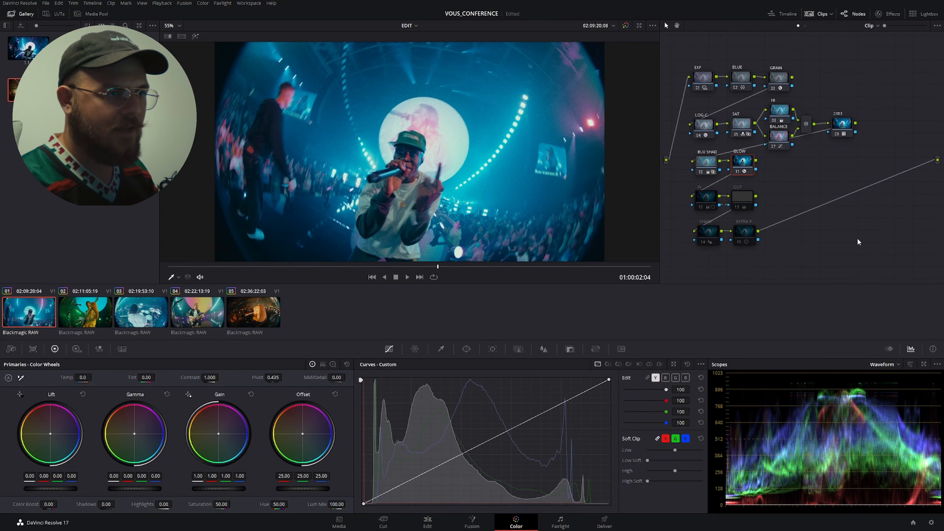
Enable the IN node and the OUT node that follows it.
{"action": "left_click", "coordinate": [708, 201]}
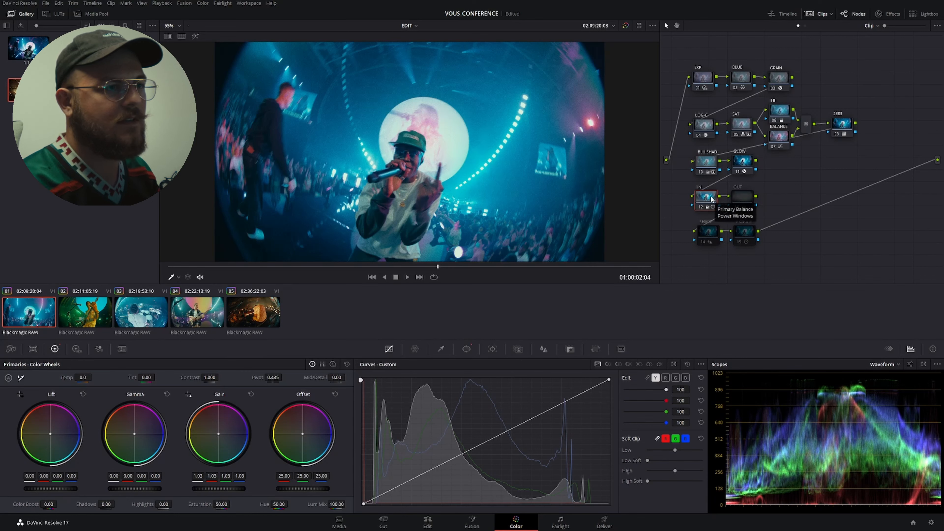
{"action": "left_click", "coordinate": [742, 201]}
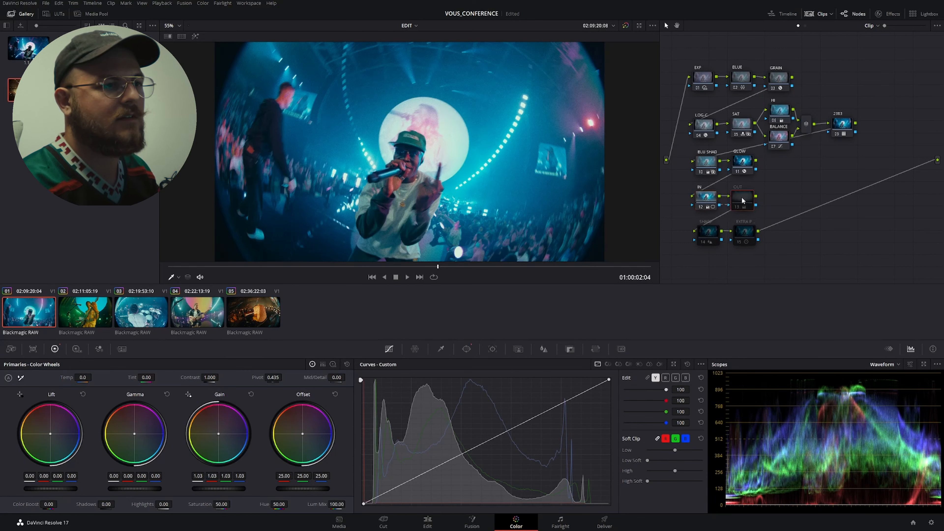
Try adding an extra serial node after the OUT node, look through its node options and delete it.
{"action": "right_click", "coordinate": [742, 200]}
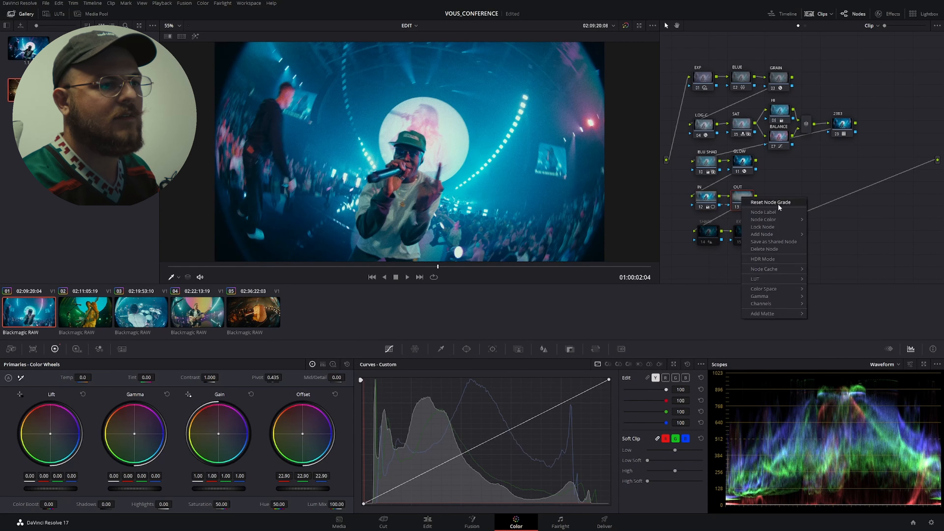
{"action": "left_click", "coordinate": [777, 202]}
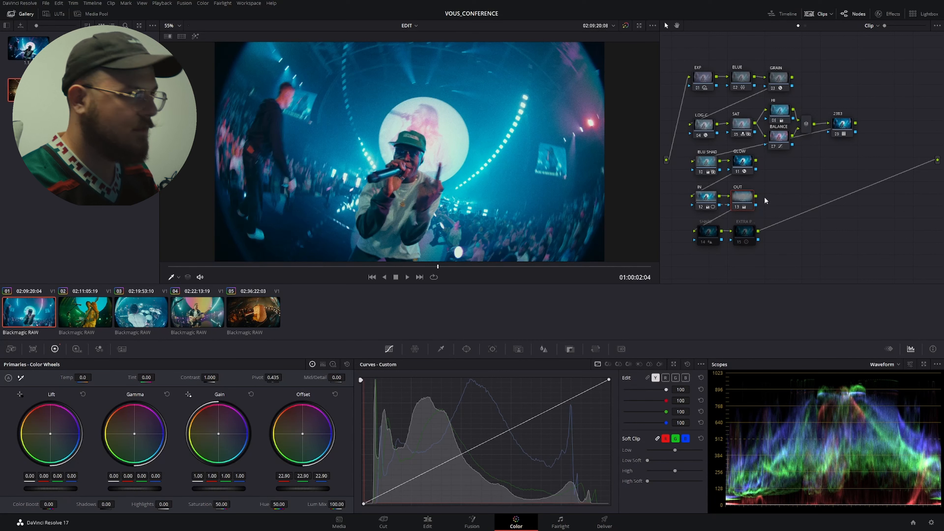
{"action": "key", "text": "alt+s"}
{"action": "right_click", "coordinate": [775, 198]}
{"action": "mouse_move", "coordinate": [794, 233]}
{"action": "left_click", "coordinate": [781, 203]}
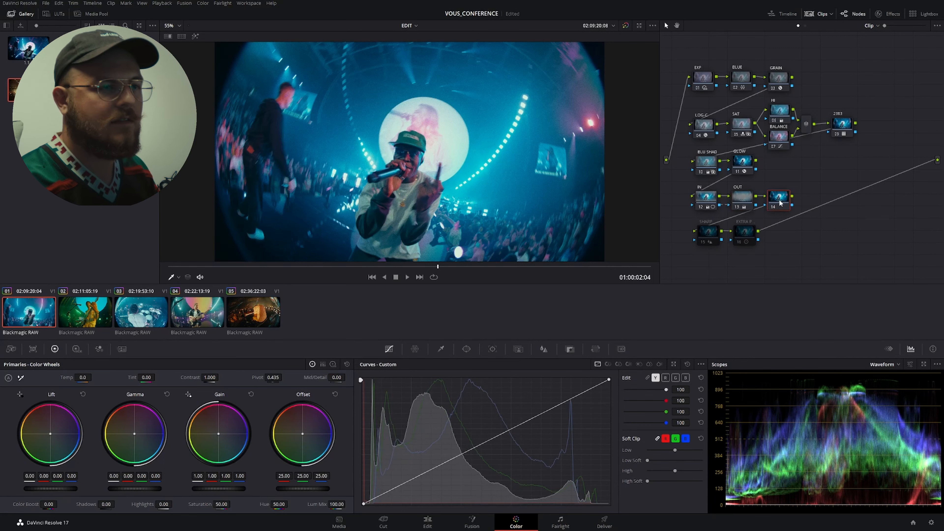
{"action": "key", "text": "Delete"}
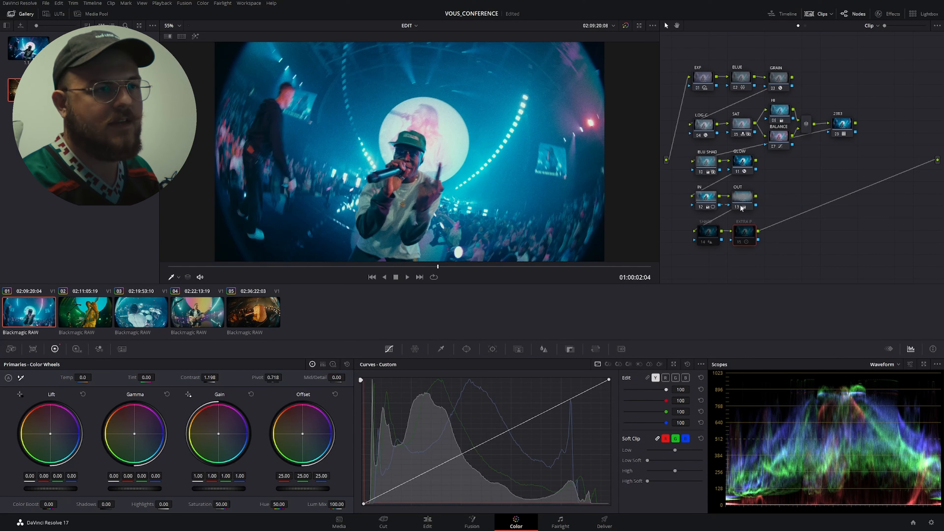
Review the IN node's circle window and gain settings and the OUT node's offset values.
{"action": "left_click", "coordinate": [746, 202]}
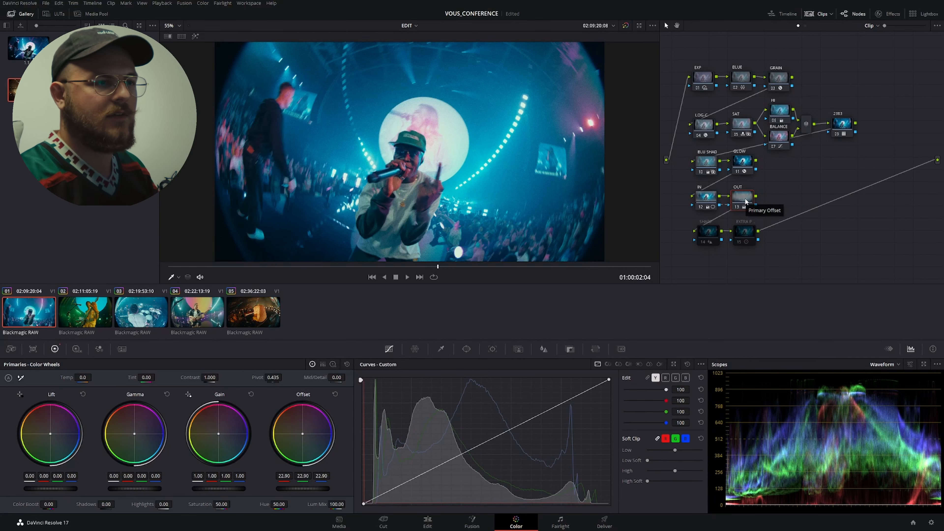
{"action": "left_click", "coordinate": [704, 202]}
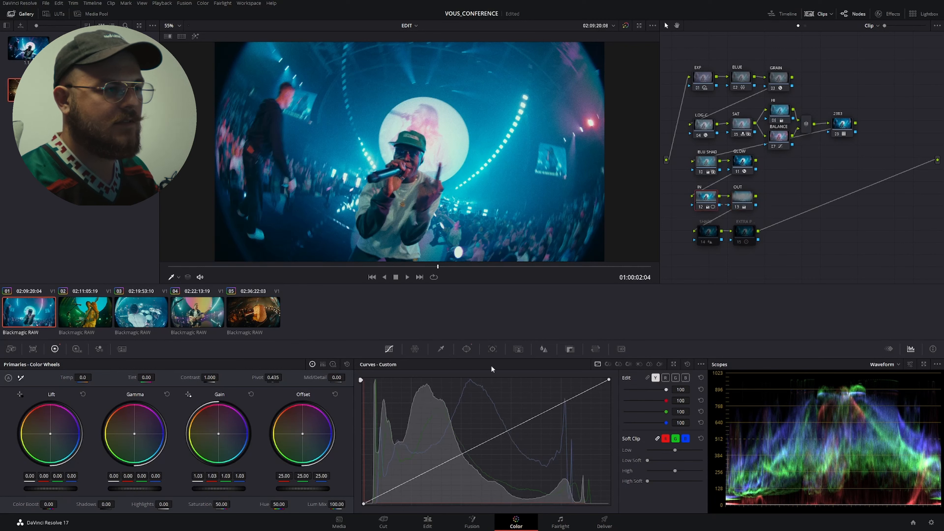
{"action": "left_click", "coordinate": [472, 349]}
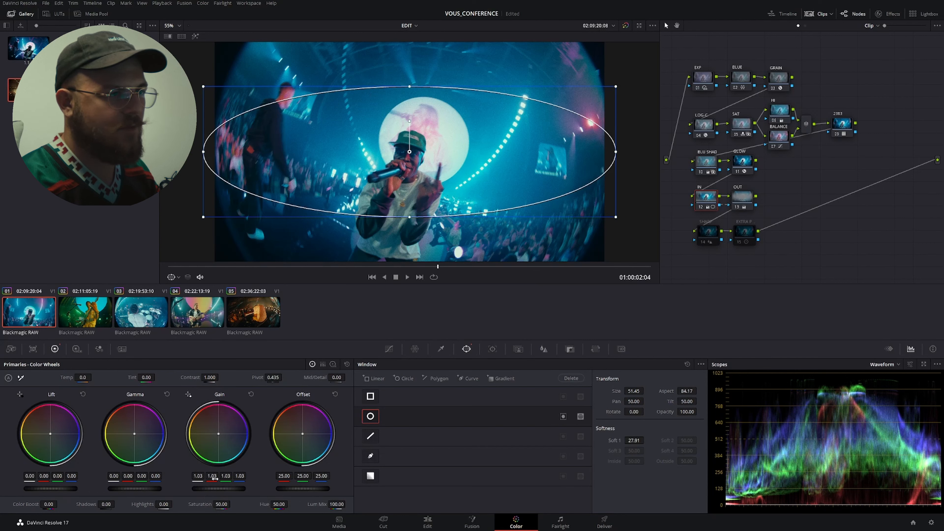
{"action": "left_click", "coordinate": [741, 197]}
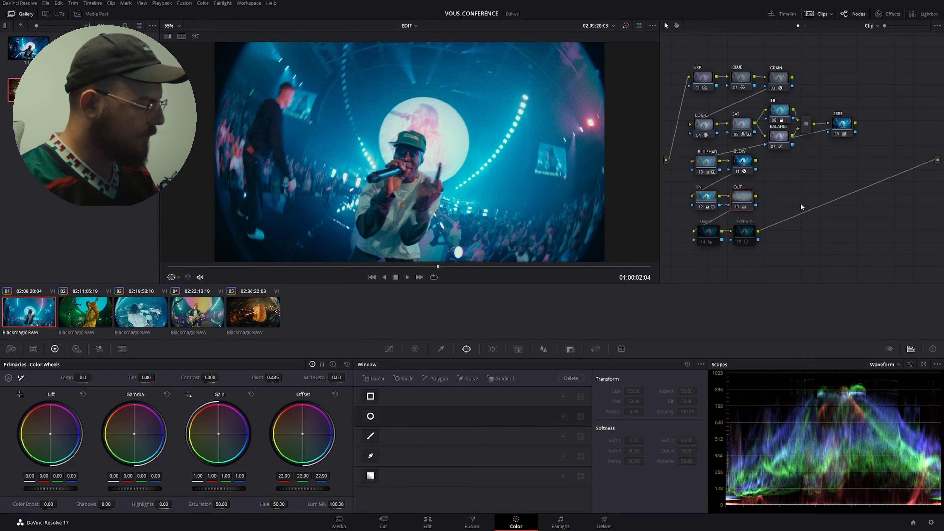
Select the IN and OUT nodes and toggle both off and on to compare the image.
{"action": "left_click_drag", "start_coordinate": [807, 178], "coordinate": [691, 211]}
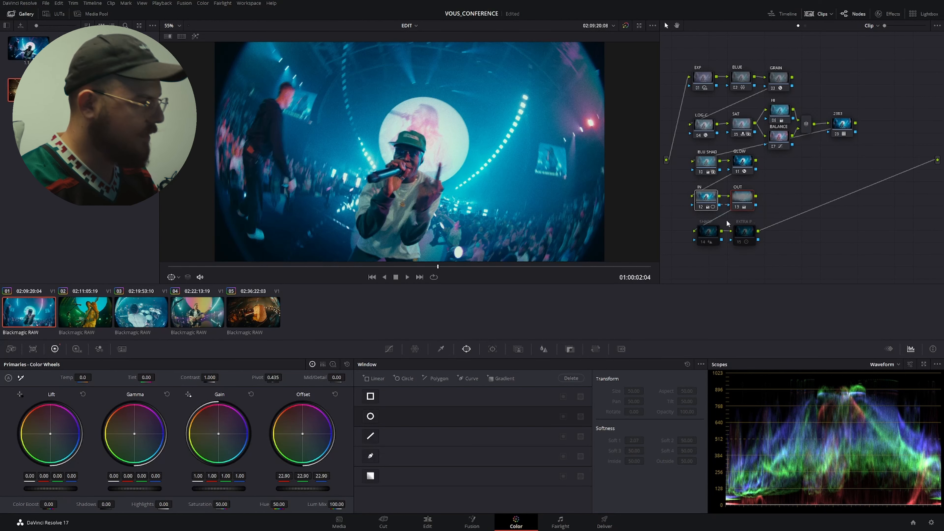
{"action": "key", "text": "ctrl+d"}
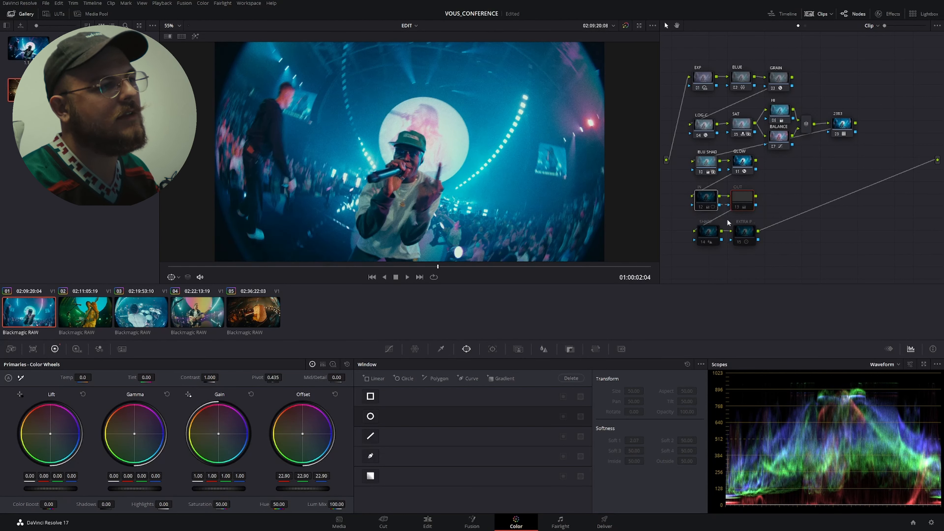
{"action": "key", "text": "ctrl+d"}
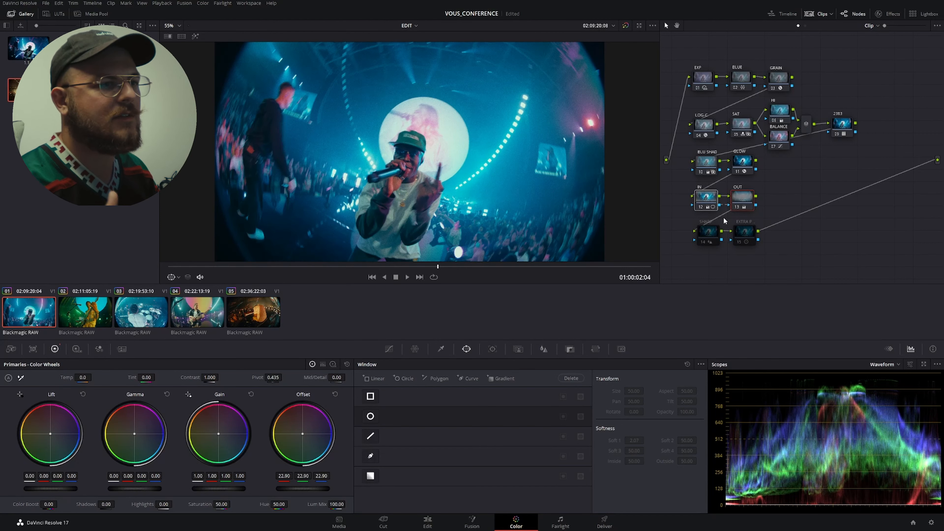
Enable the SHARP node, try its linked blur radius at 0.24 on all three channels, and undo that change.
{"action": "left_click", "coordinate": [714, 233]}
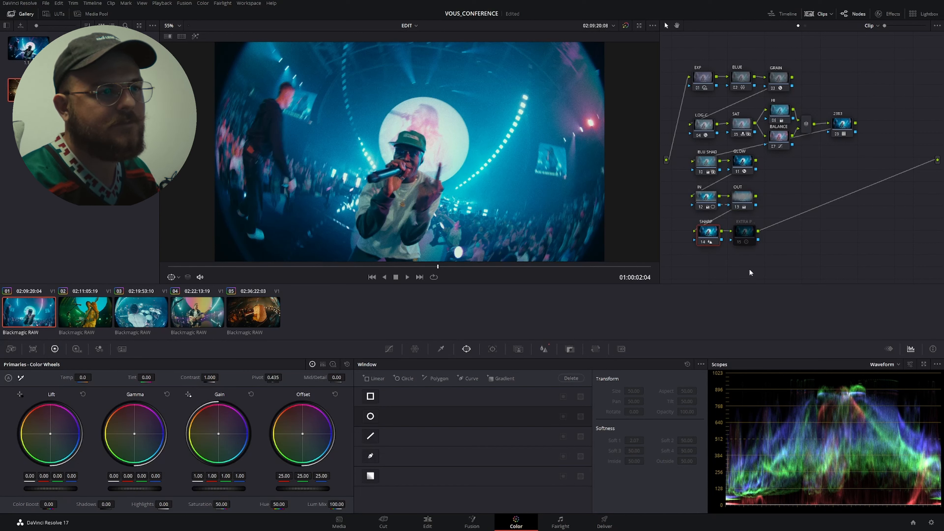
{"action": "left_click", "coordinate": [545, 349]}
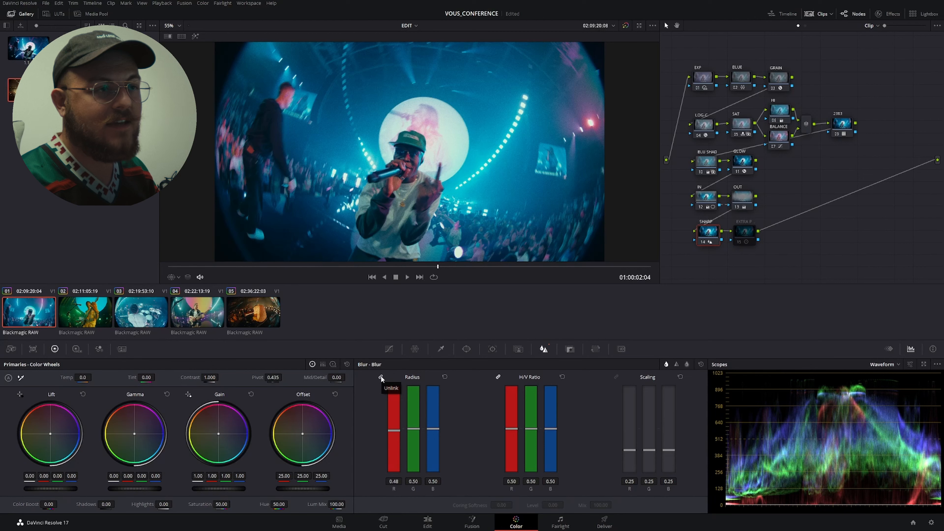
{"action": "left_click_drag", "start_coordinate": [392, 430], "coordinate": [390, 452]}
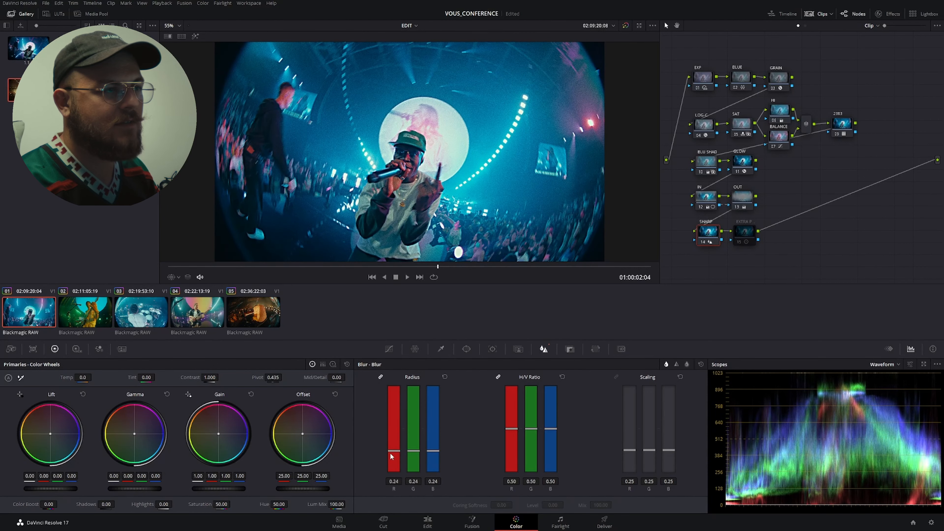
{"action": "key", "text": "ctrl+z"}
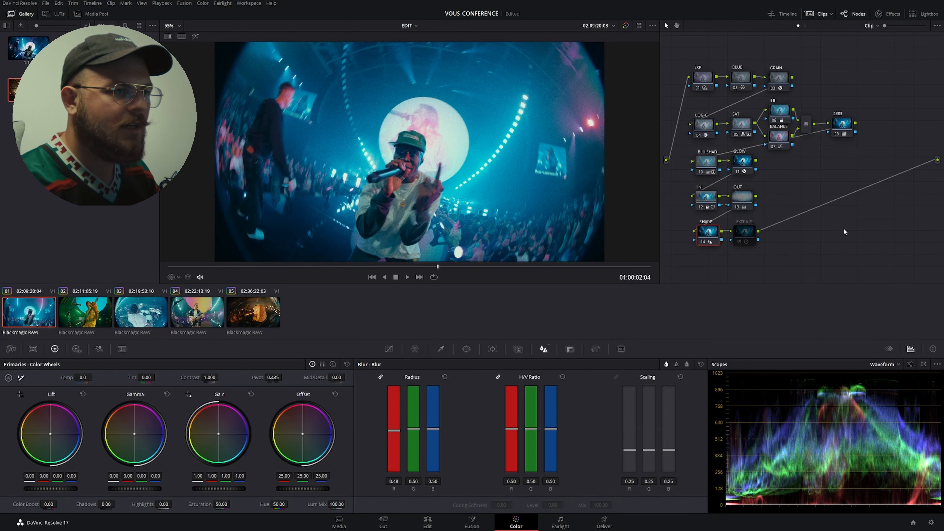
Toggle the EXTRA P node on and off to compare its extra contrast, leaving it disabled.
{"action": "left_click", "coordinate": [745, 232]}
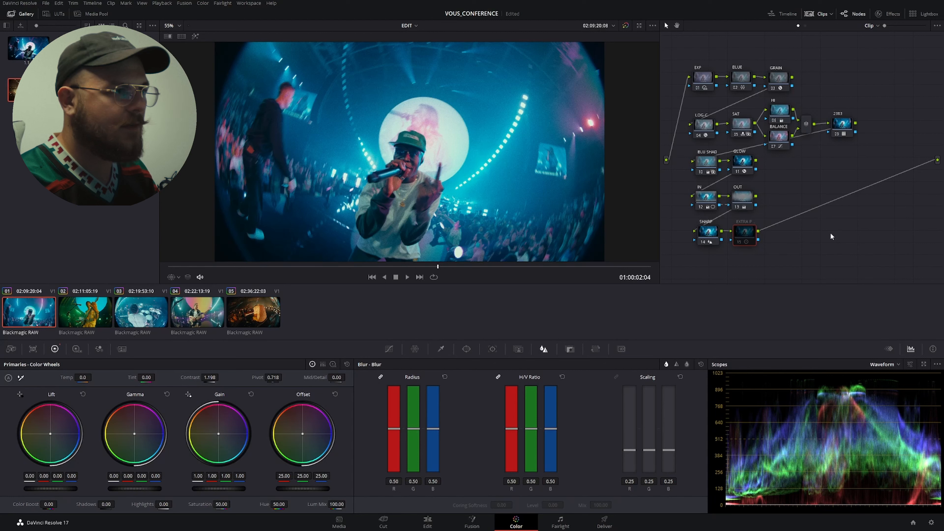
{"action": "key", "text": "ctrl+d"}
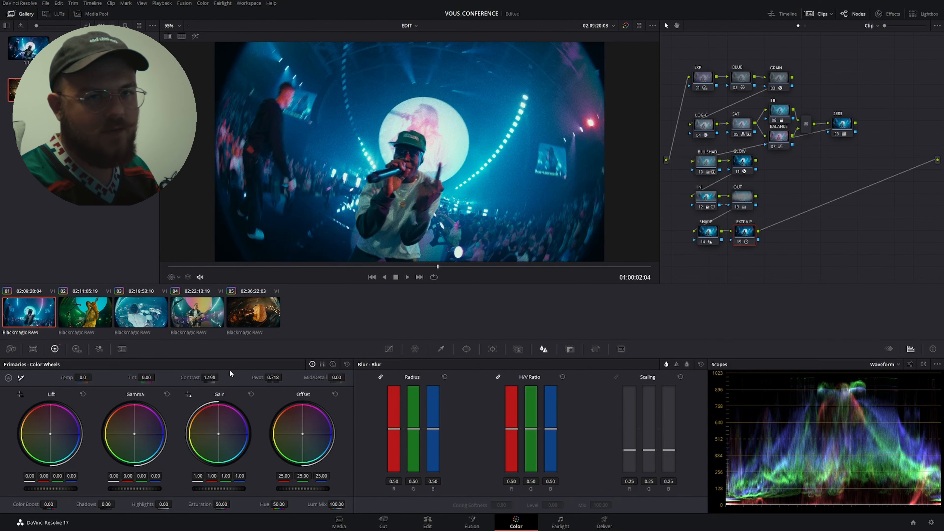
{"action": "key", "text": "ctrl+d"}
{"action": "key", "text": "ctrl+d"}
{"action": "key", "text": "ctrl+d"}
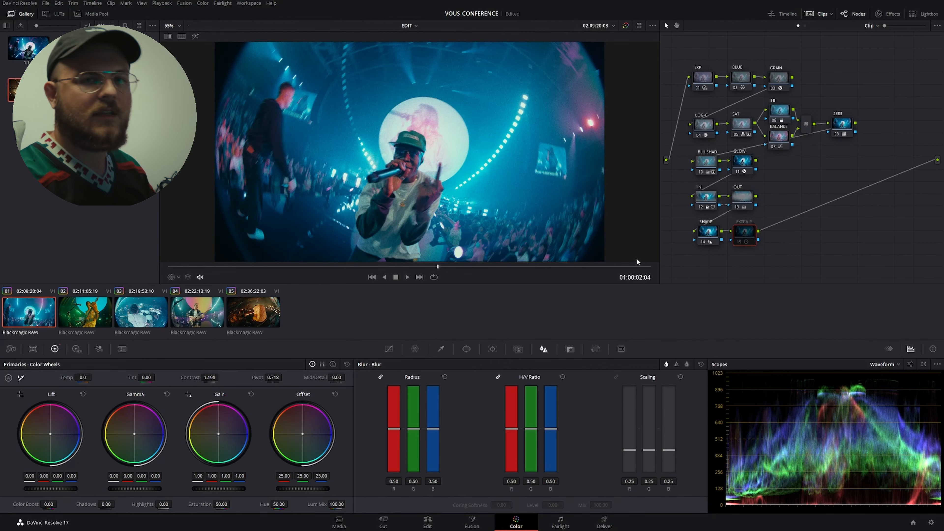
Go to 01:00:12:20 in the second clip, compare its bypassed image with Apply LUT on and off in Camera Raw, and restore the grade.
{"action": "left_click", "coordinate": [106, 307]}
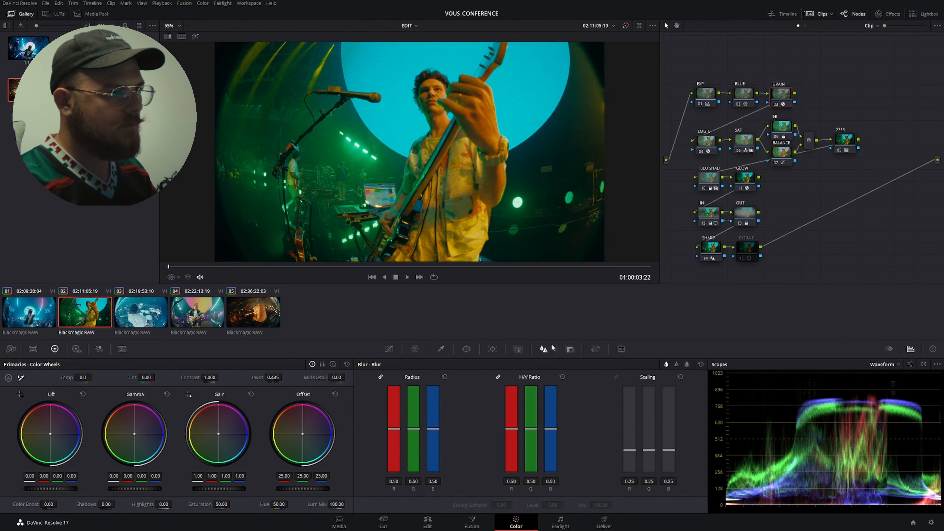
{"action": "left_click_drag", "start_coordinate": [172, 263], "coordinate": [445, 277]}
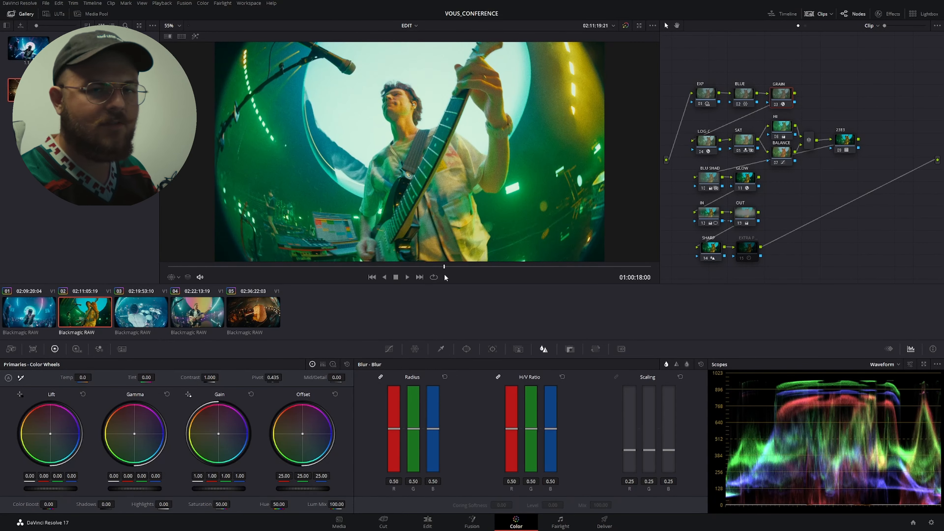
{"action": "left_click_drag", "start_coordinate": [446, 277], "coordinate": [342, 301]}
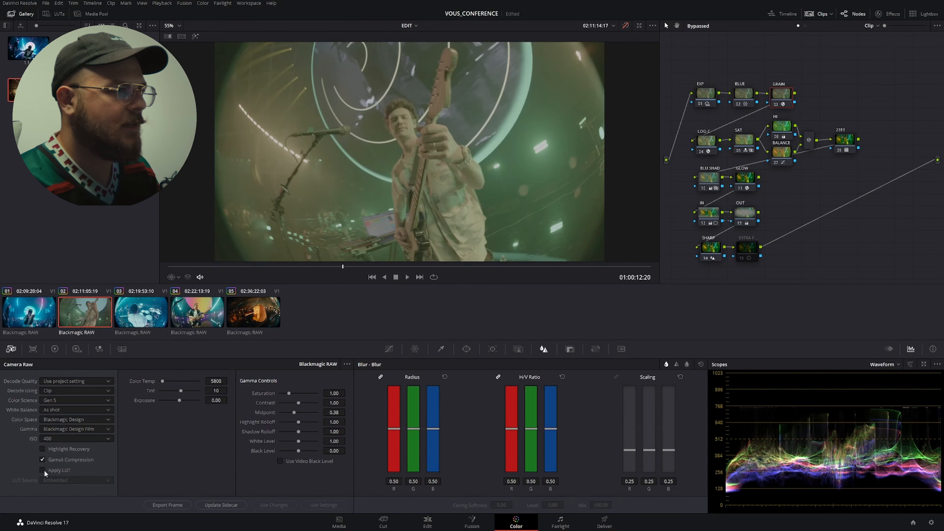
{"action": "left_click", "coordinate": [42, 470]}
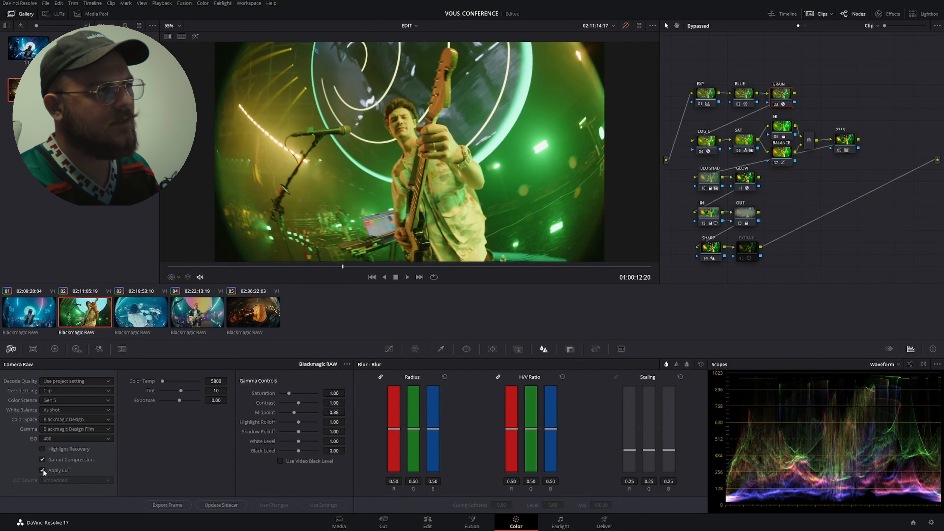
{"action": "left_click", "coordinate": [42, 470]}
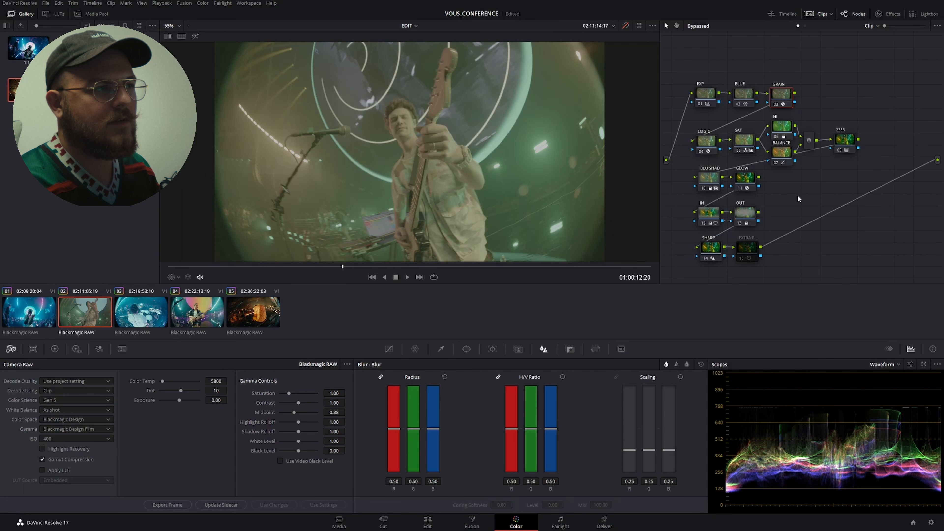
{"action": "key", "text": "shift+d"}
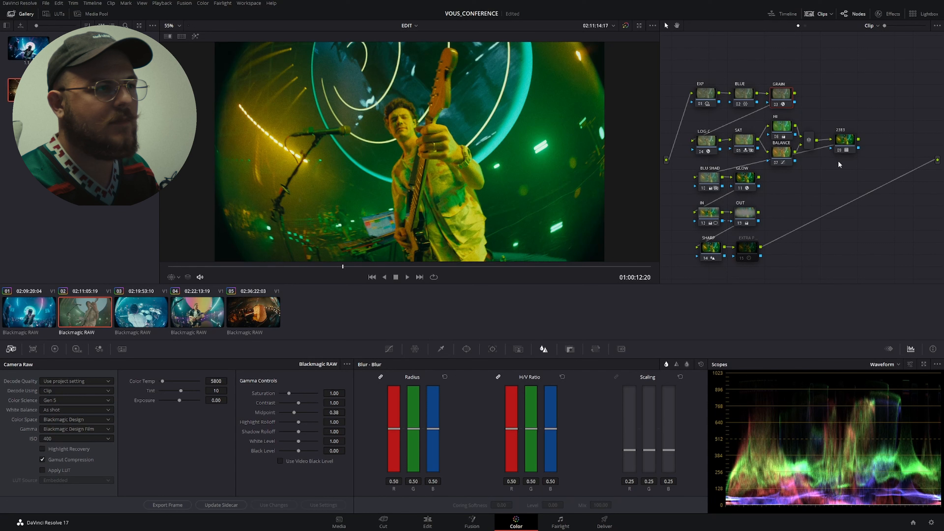
Review the EXP node's HDR wheel exposures on the second clip and toggle the node off and on to compare.
{"action": "left_click", "coordinate": [711, 93]}
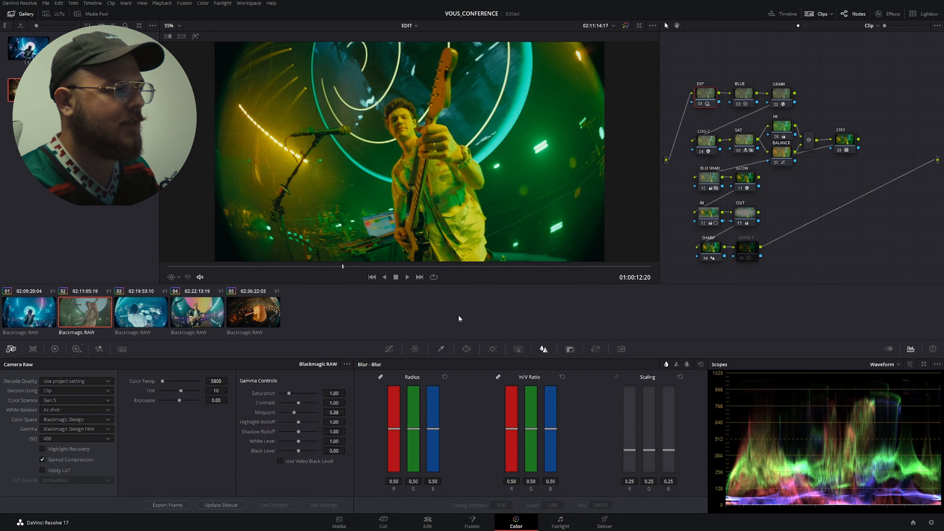
{"action": "left_click", "coordinate": [76, 349]}
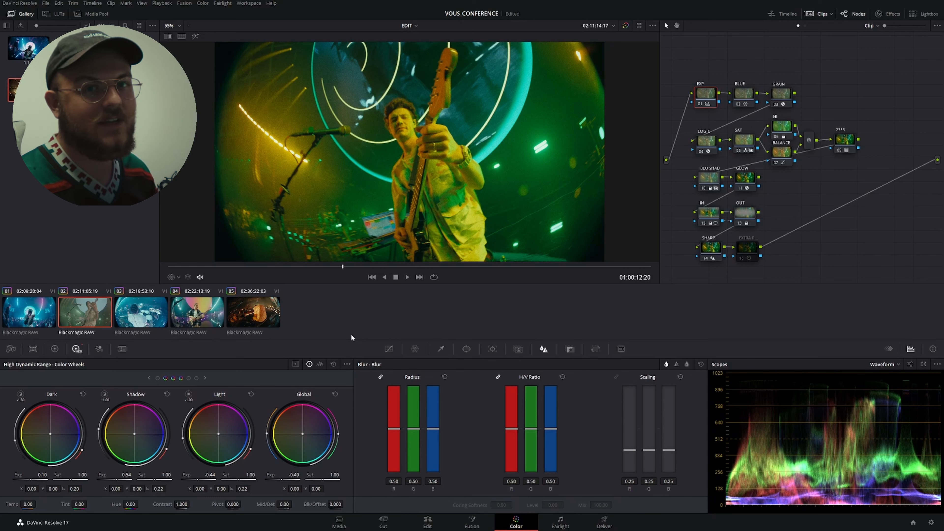
{"action": "left_click", "coordinate": [205, 378]}
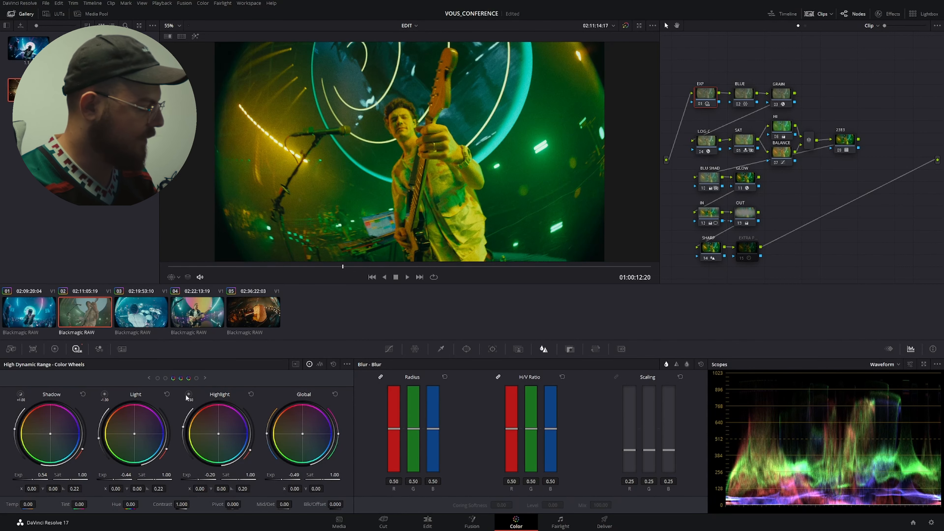
{"action": "key", "text": "ctrl+d"}
{"action": "key", "text": "ctrl+d"}
{"action": "key", "text": "ctrl+d"}
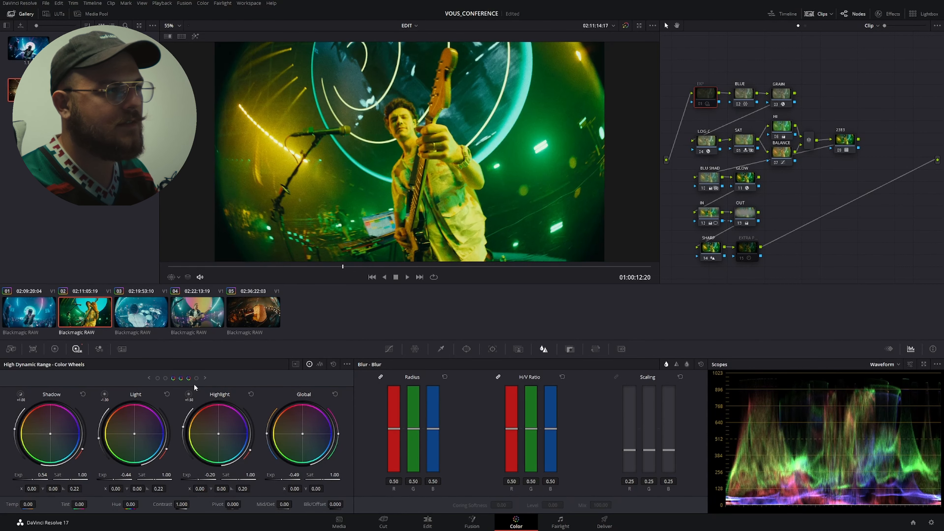
{"action": "key", "text": "ctrl+d"}
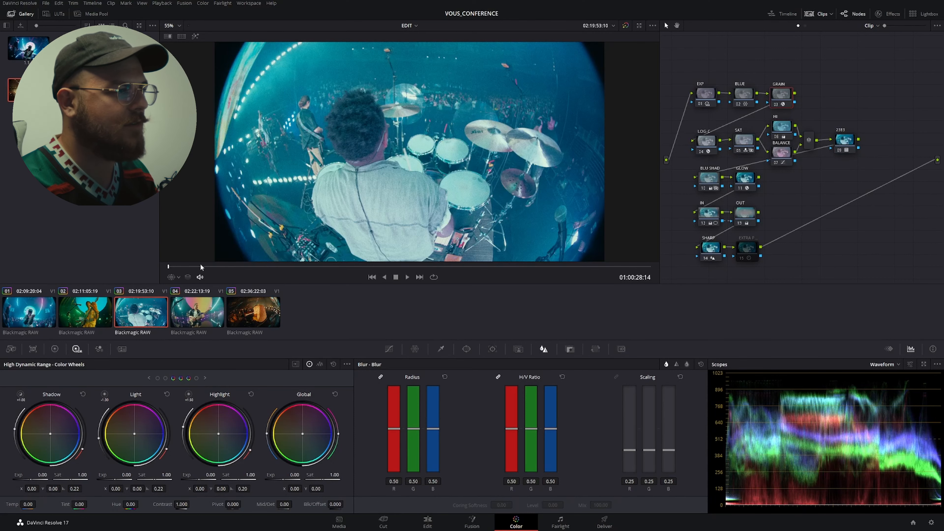
On the drummer clip's EXP node, set the HDR exposures to Global -1.84, Highlight -0.34, Light -0.55 and Shadow 0.34.
{"action": "left_click_drag", "start_coordinate": [206, 266], "coordinate": [241, 277]}
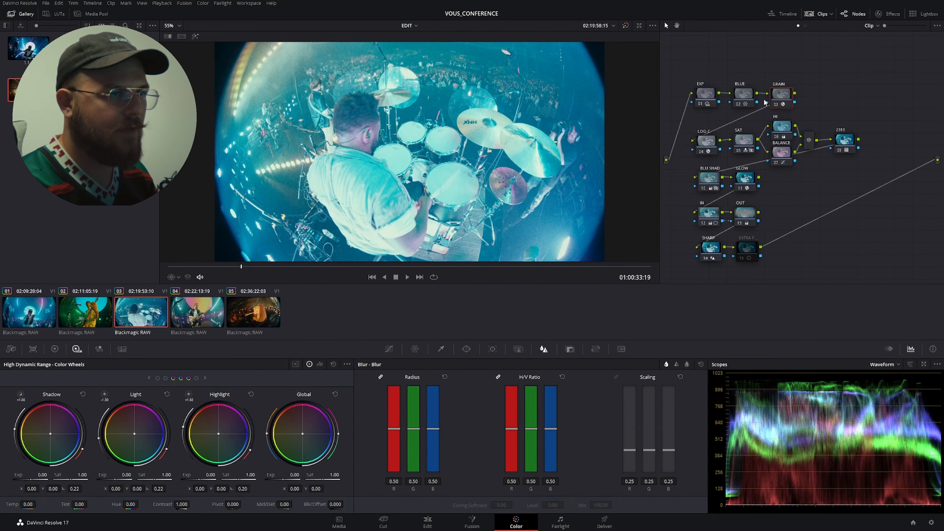
{"action": "left_click", "coordinate": [706, 96]}
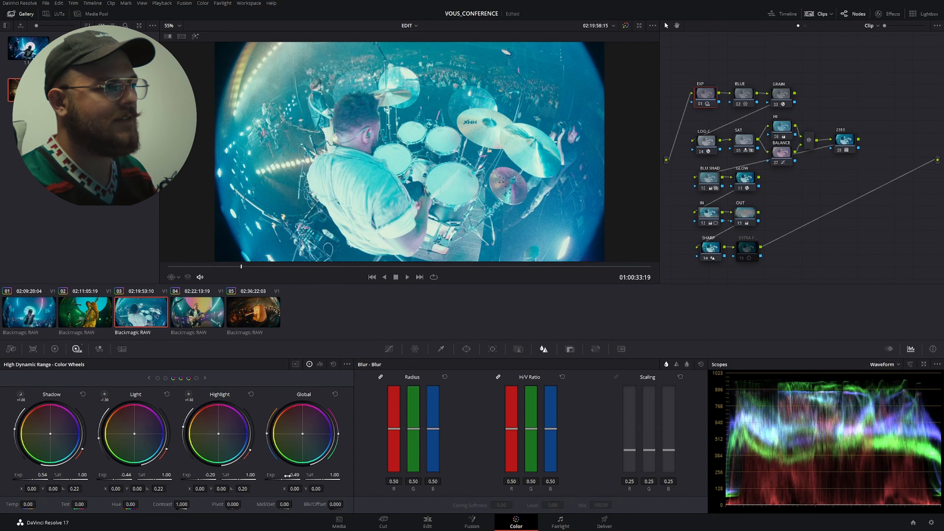
{"action": "left_click_drag", "start_coordinate": [294, 475], "coordinate": [259, 475]}
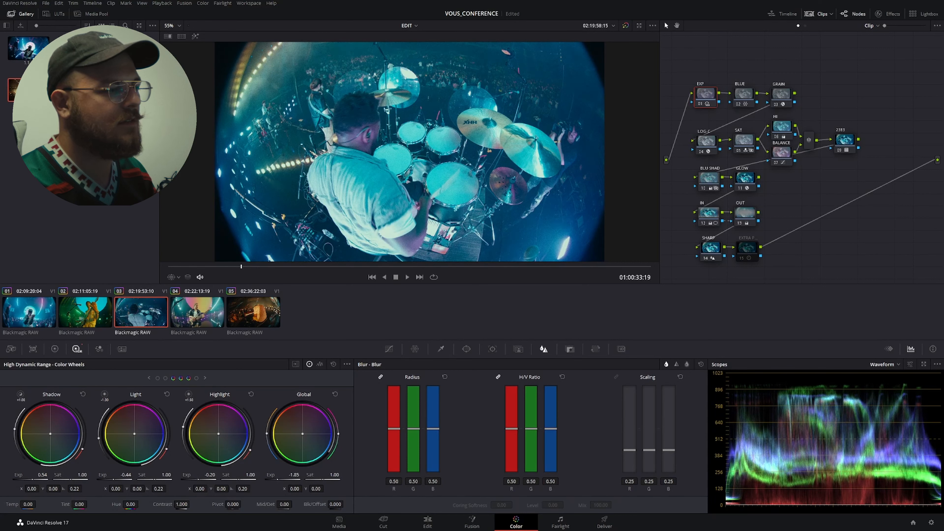
{"action": "left_click_drag", "start_coordinate": [201, 477], "coordinate": [197, 477]}
{"action": "left_click_drag", "start_coordinate": [124, 478], "coordinate": [121, 477]}
{"action": "left_click_drag", "start_coordinate": [42, 477], "coordinate": [36, 477]}
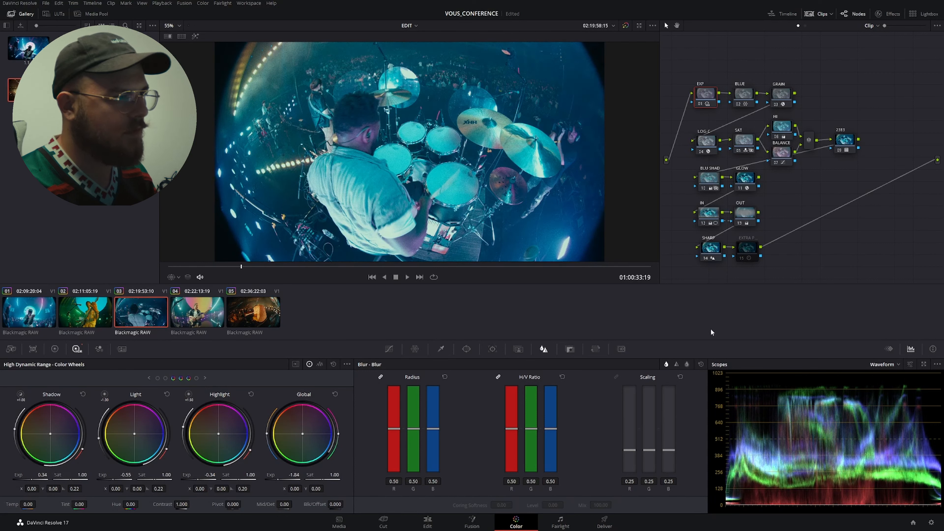
At 01:01:03:13 in the fourth clip, bypass the grade, compare Apply LUT on and off in Camera Raw, and restore the grade.
{"action": "left_click", "coordinate": [204, 322]}
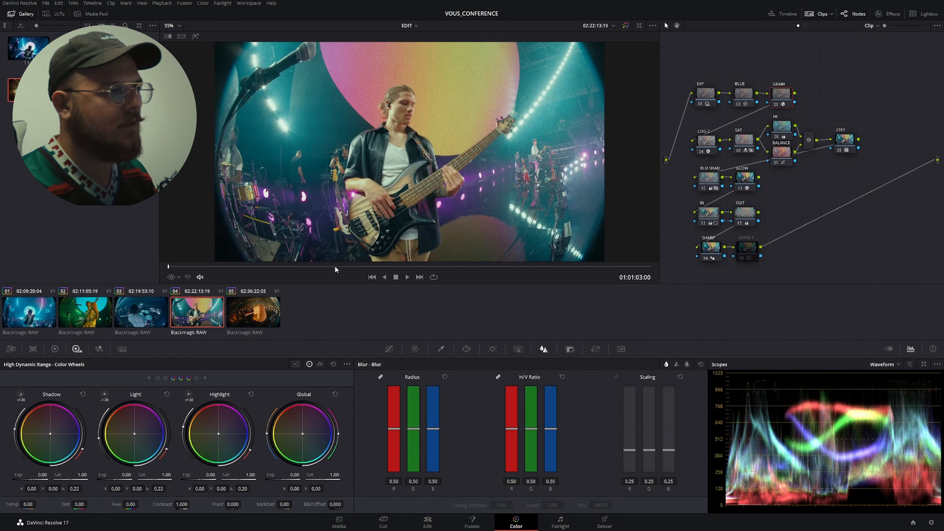
{"action": "left_click_drag", "start_coordinate": [202, 267], "coordinate": [223, 275]}
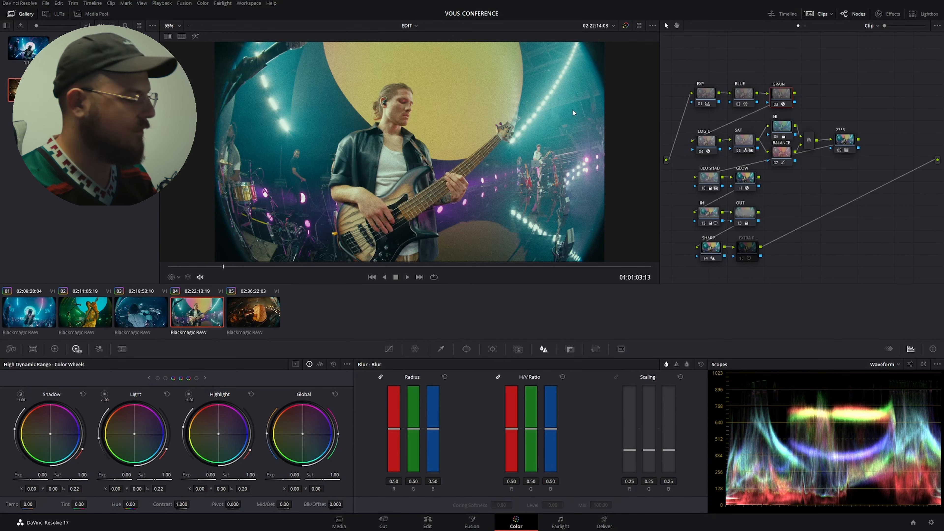
{"action": "key", "text": "shift+d"}
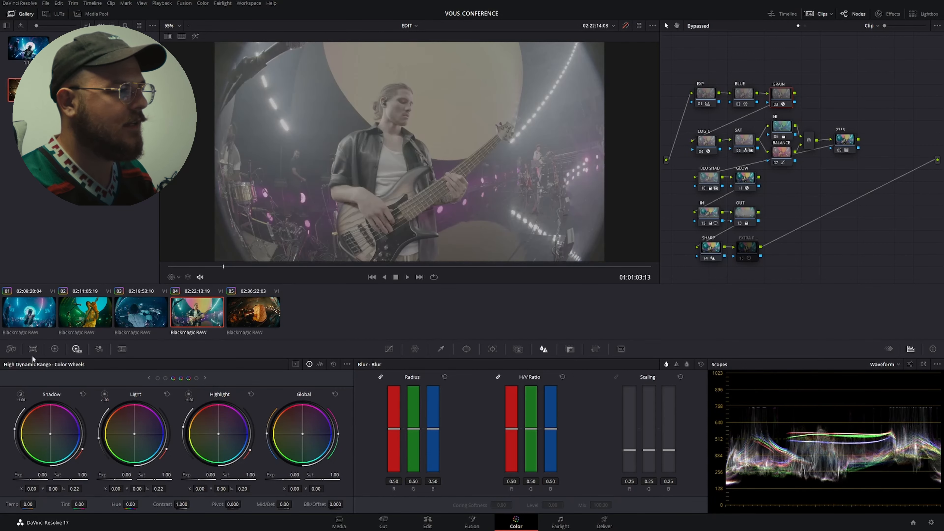
{"action": "left_click", "coordinate": [12, 349]}
{"action": "left_click", "coordinate": [69, 392]}
{"action": "left_click", "coordinate": [62, 423]}
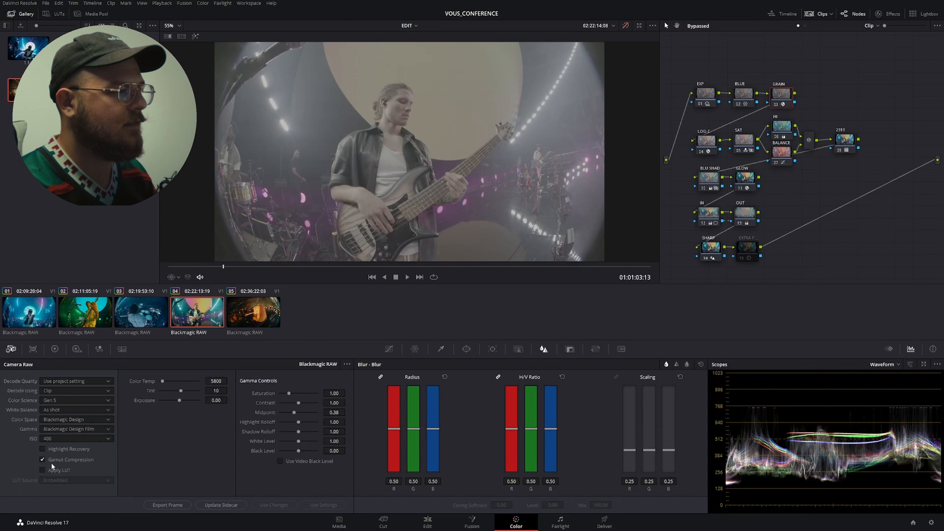
{"action": "left_click", "coordinate": [42, 470]}
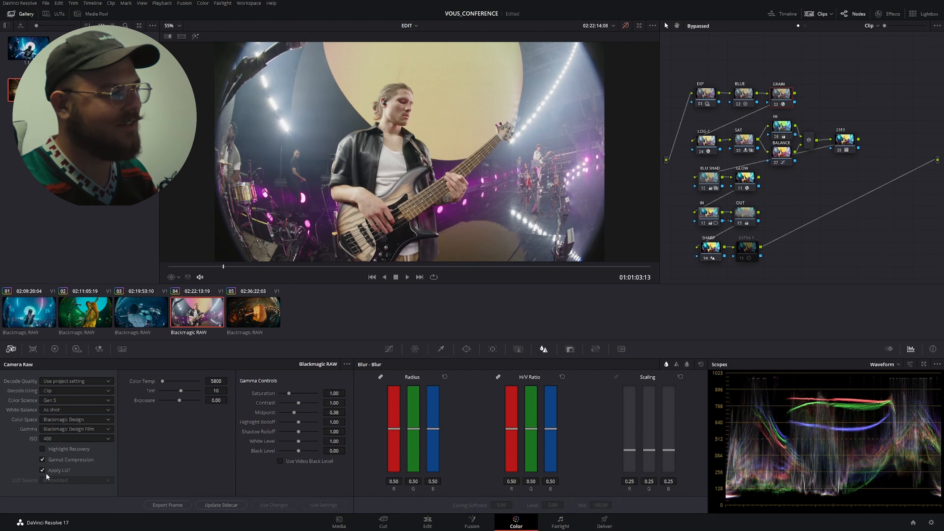
{"action": "left_click", "coordinate": [42, 470]}
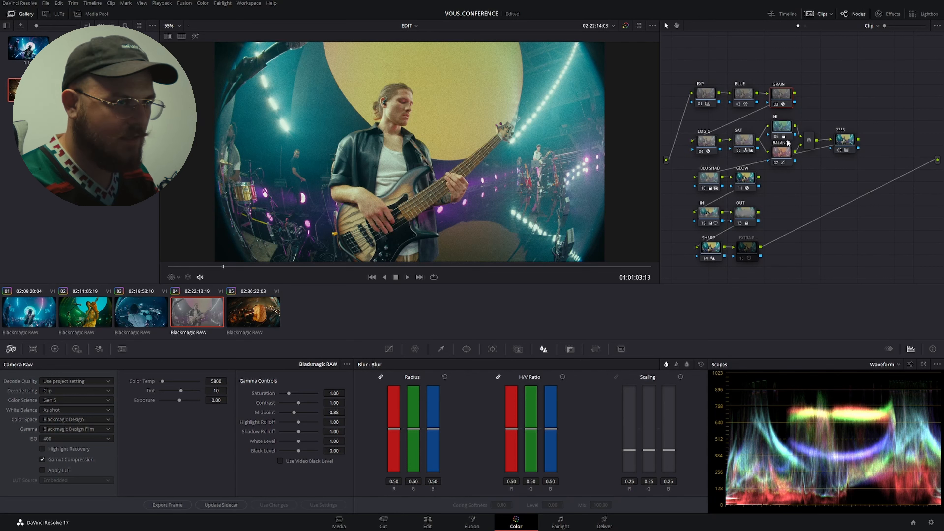
Disable the HI and BALANCE nodes together with their parallel mixer on the fourth clip.
{"action": "left_click_drag", "start_coordinate": [821, 112], "coordinate": [788, 162]}
{"action": "left_click", "coordinate": [781, 128]}
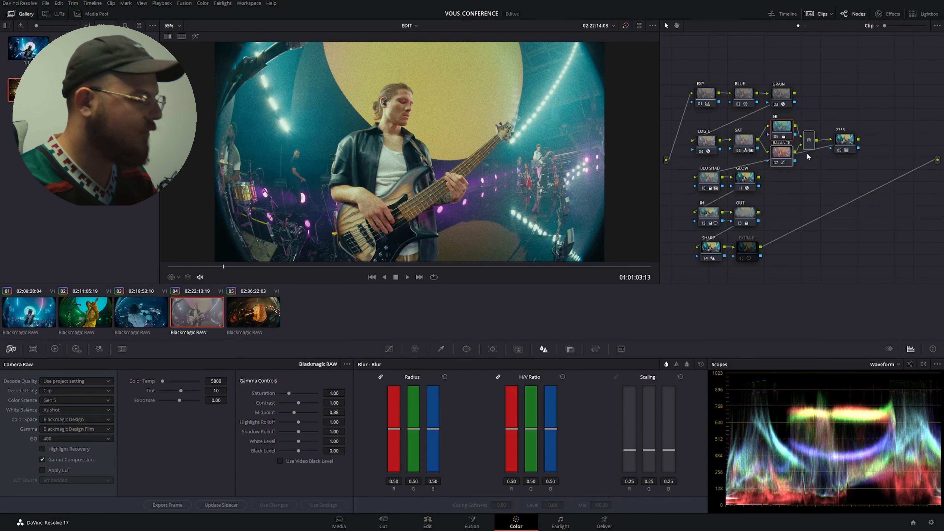
{"action": "key", "text": "ctrl+d"}
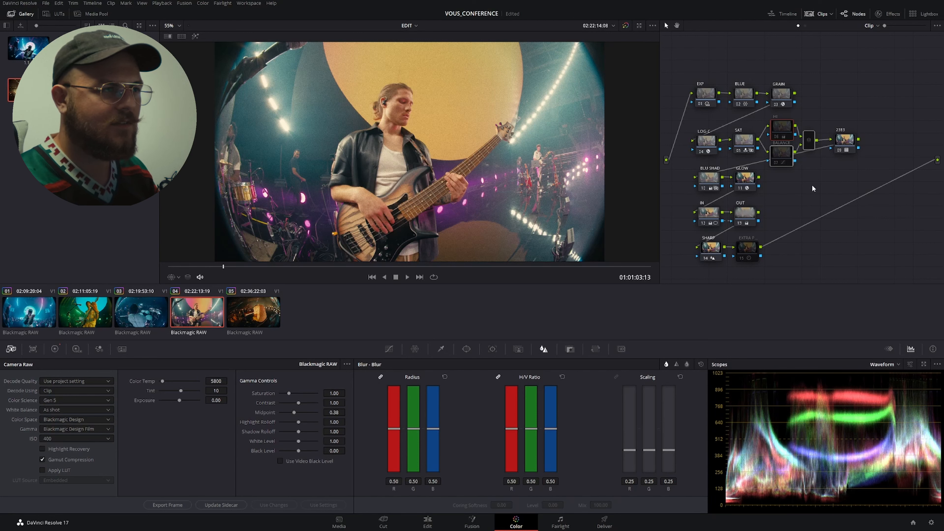
Toggle the BLUE node off and on to compare its effect on the bassist image.
{"action": "left_click", "coordinate": [742, 95]}
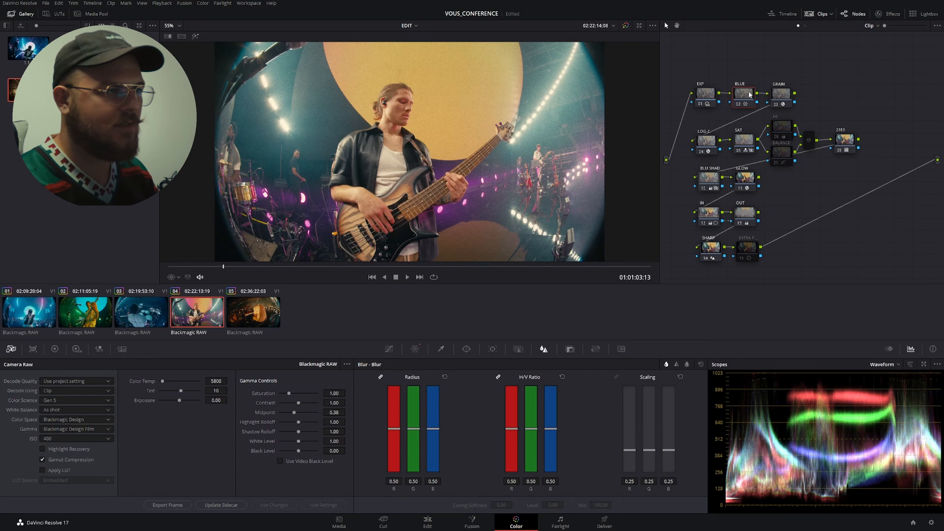
{"action": "key", "text": "ctrl+d"}
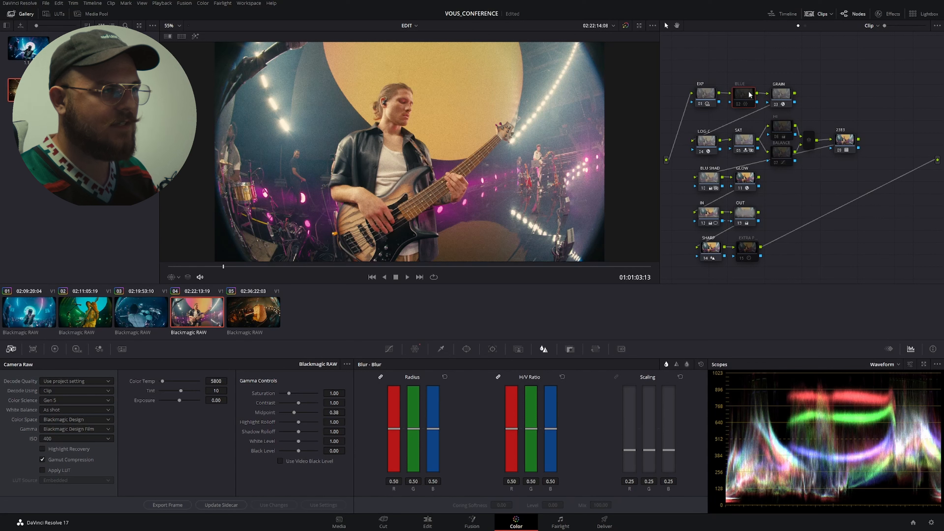
{"action": "key", "text": "ctrl+d"}
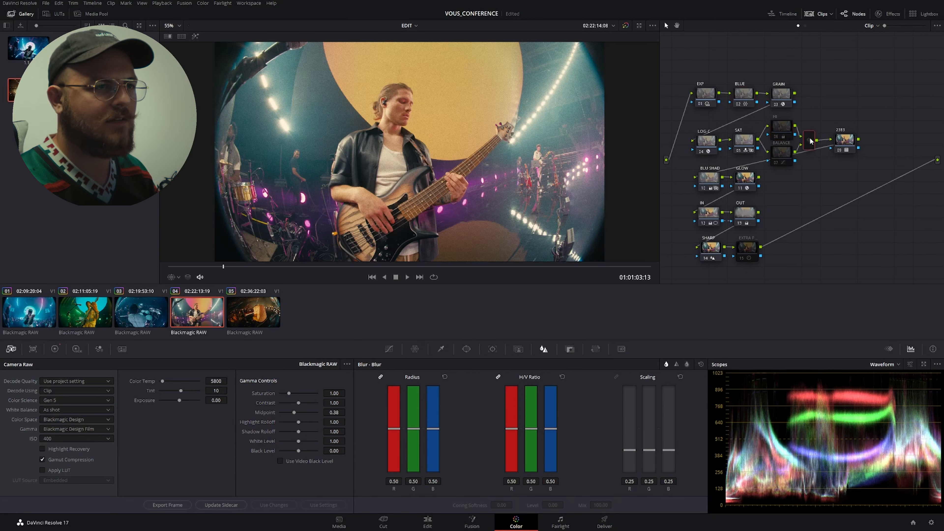
Re-enable the parallel mixer and the HI node, keeping the BALANCE node disabled.
{"action": "left_click", "coordinate": [809, 140]}
{"action": "left_click", "coordinate": [783, 129]}
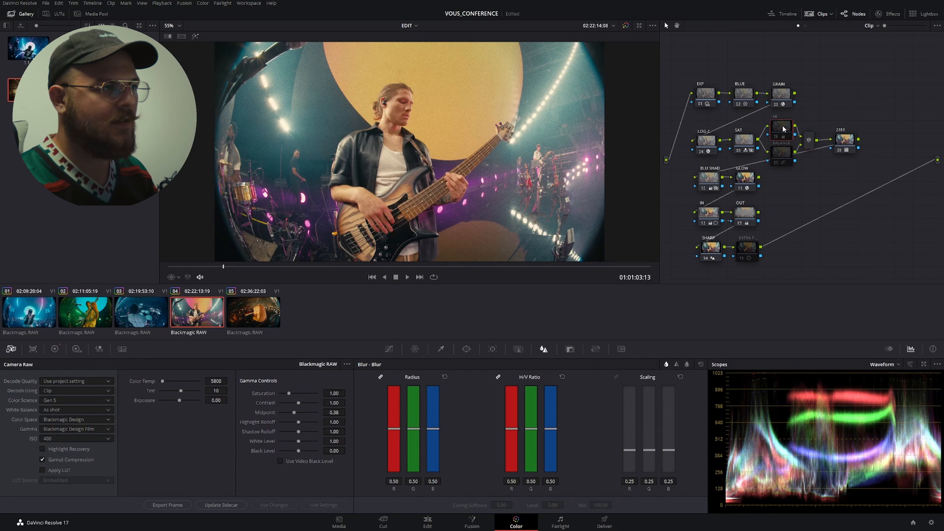
{"action": "key", "text": "ctrl+d"}
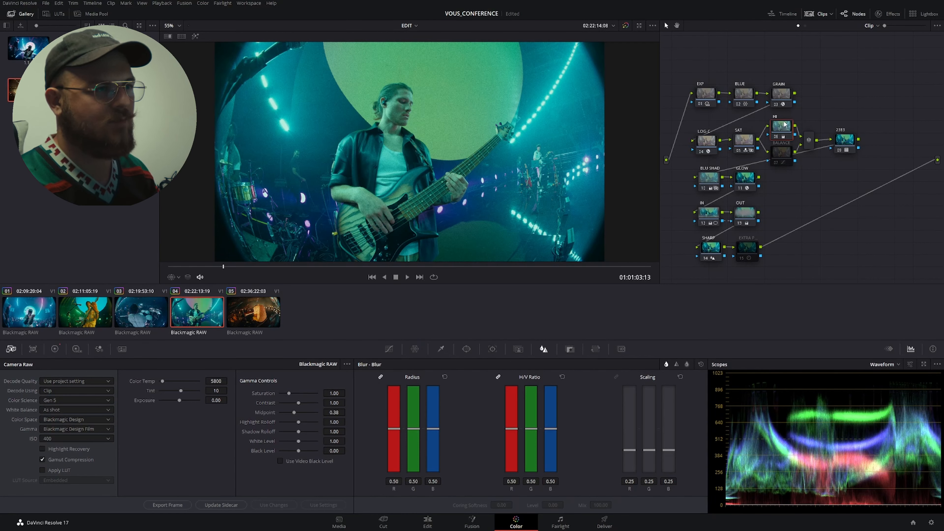
Save the project, re-enable the BALANCE node on the fourth clip, and compare the image with it off and on.
{"action": "key", "text": "ctrl+s"}
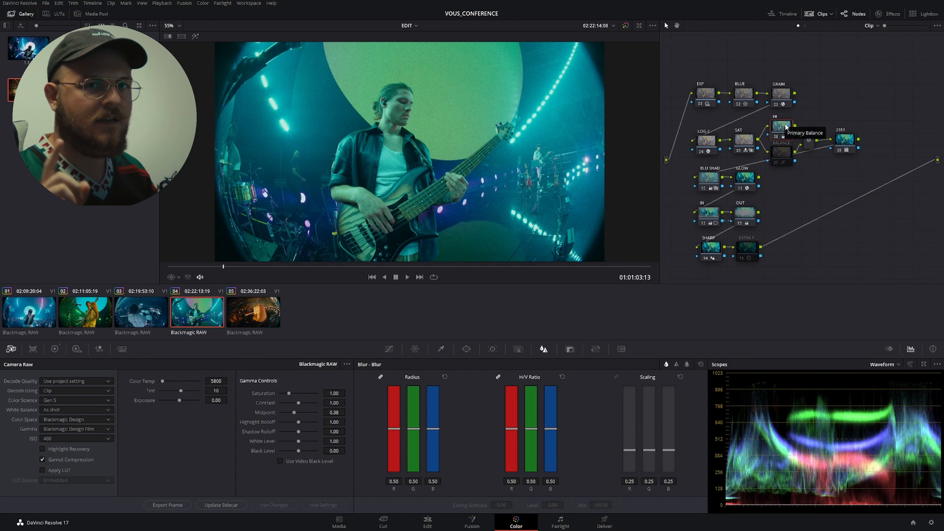
{"action": "left_click", "coordinate": [782, 155]}
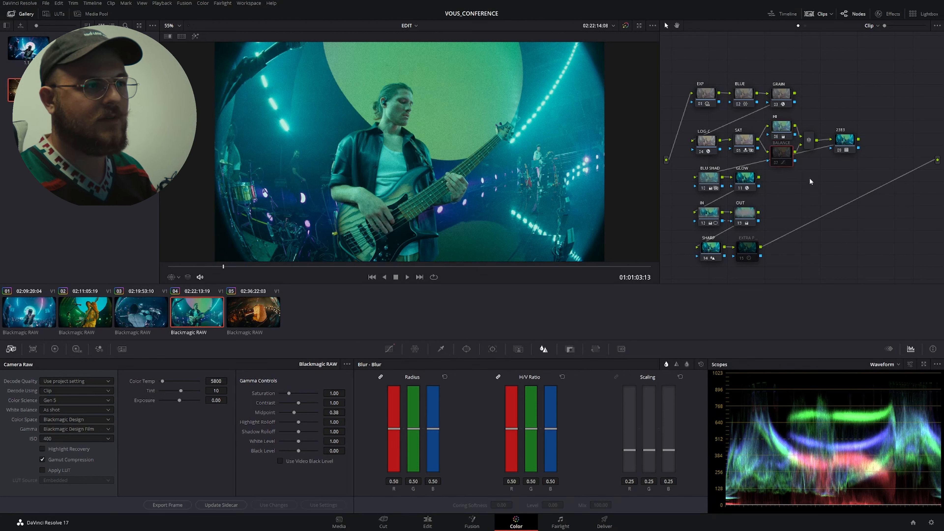
{"action": "key", "text": "ctrl+d"}
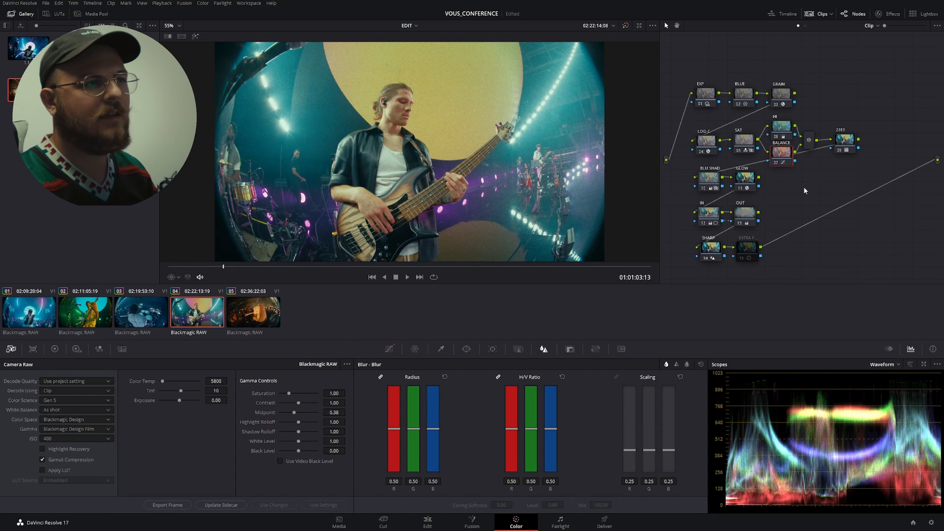
{"action": "key", "text": "ctrl+d"}
{"action": "key", "text": "ctrl+d"}
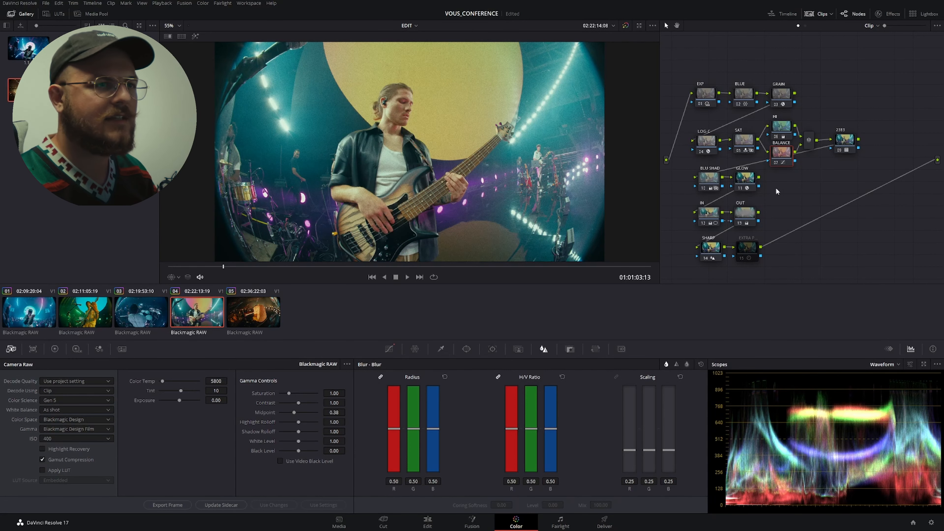
Enable the last node after SHARP on the fourth clip and show its primary color wheels.
{"action": "left_click", "coordinate": [748, 246]}
{"action": "key", "text": "ctrl+d"}
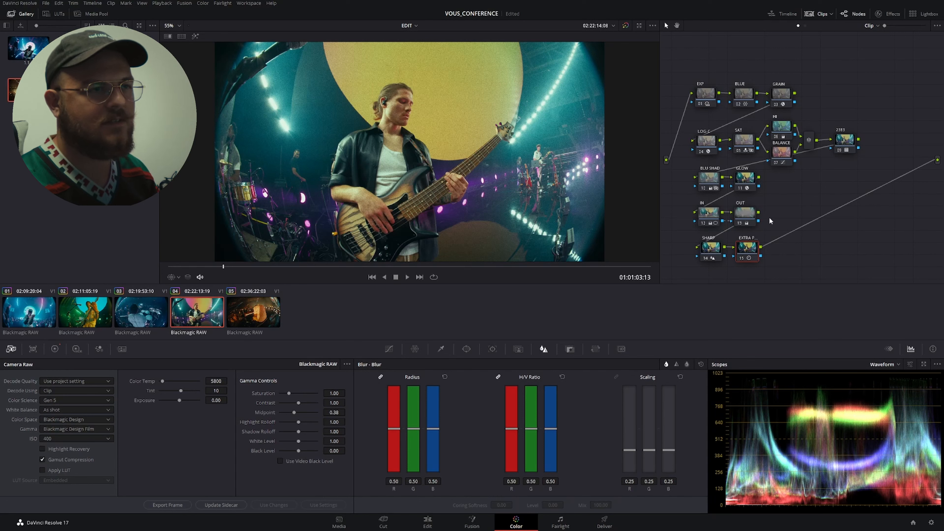
{"action": "left_click", "coordinate": [54, 348]}
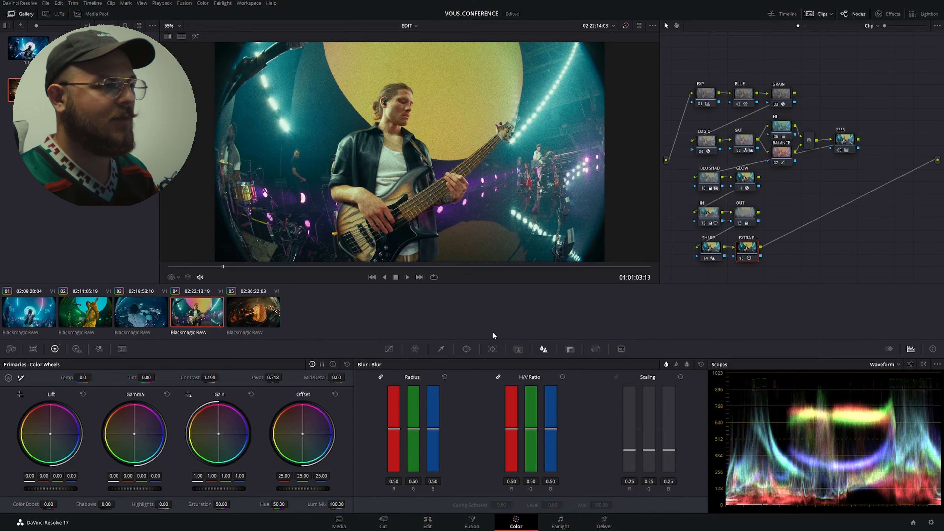
At 01:01:14:15 in the fifth clip, bypass the grade and set the Camera Raw decoding to Clip.
{"action": "left_click", "coordinate": [272, 308]}
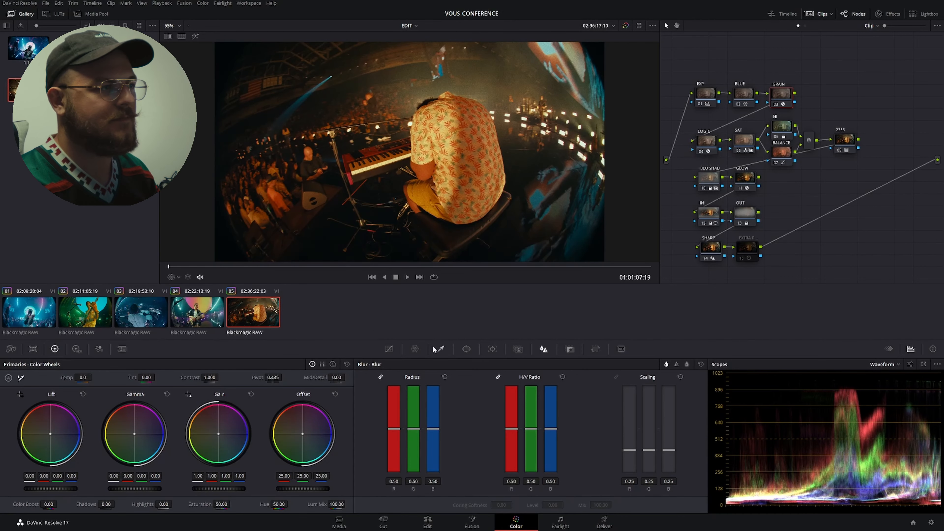
{"action": "left_click_drag", "start_coordinate": [215, 267], "coordinate": [331, 271]}
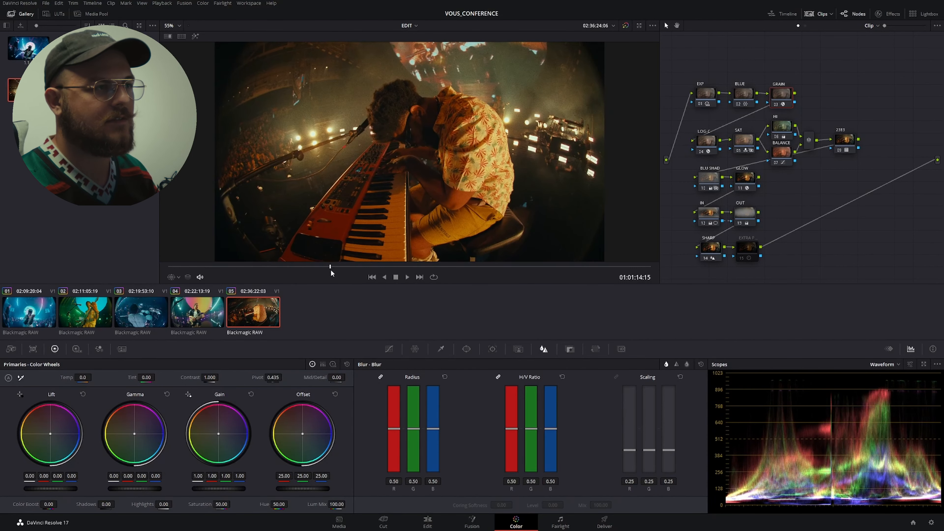
{"action": "key", "text": "shift+d"}
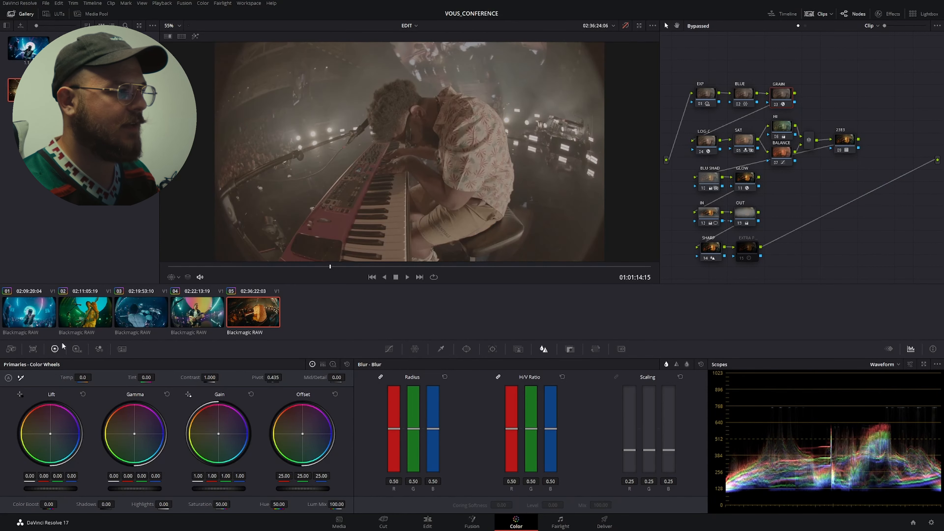
{"action": "left_click", "coordinate": [11, 349]}
{"action": "left_click", "coordinate": [59, 389]}
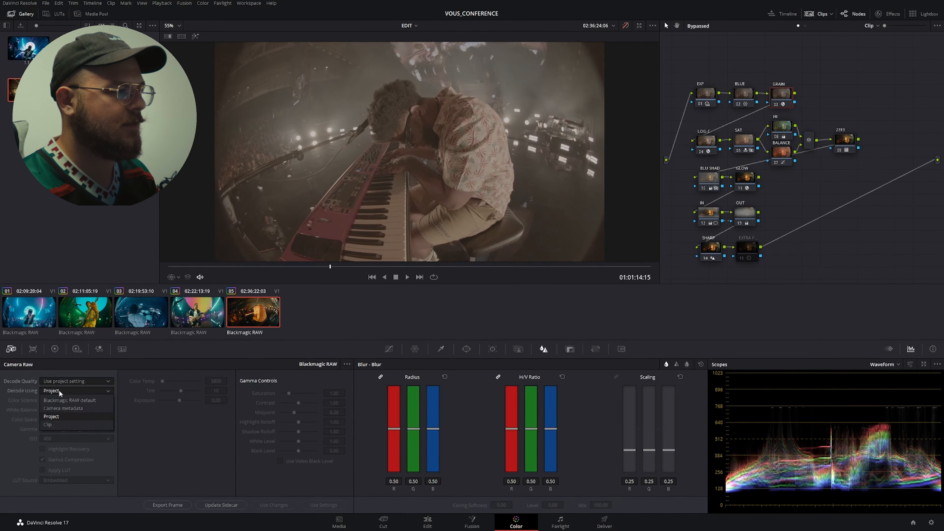
{"action": "left_click", "coordinate": [62, 425]}
Compare the ungraded keyboardist shot with Apply LUT on and off, leave it off, and restore the grade.
{"action": "left_click", "coordinate": [42, 470]}
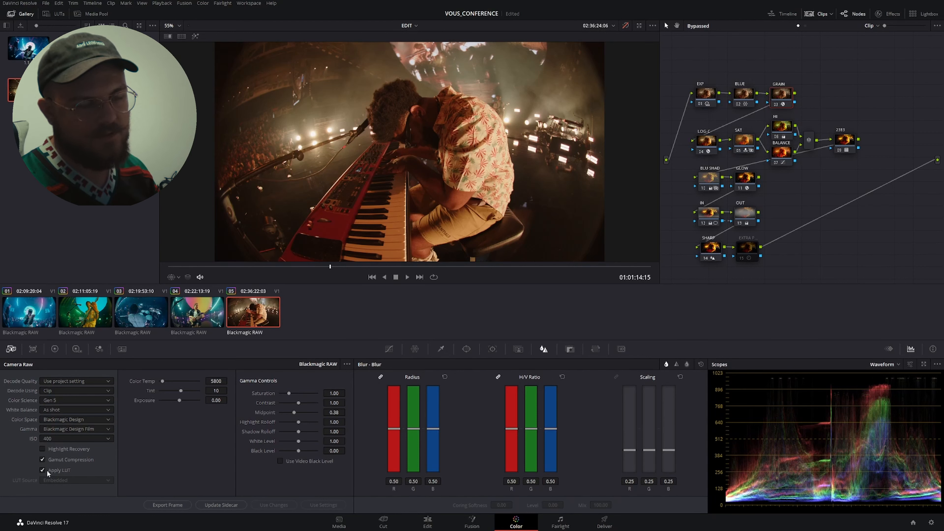
{"action": "left_click", "coordinate": [42, 470]}
{"action": "key", "text": "shift+d"}
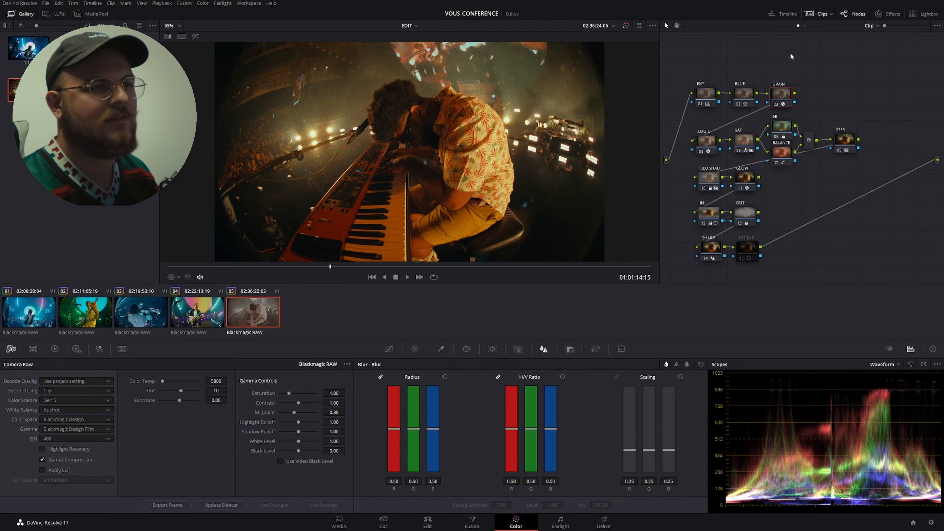
Disable the HI and BALANCE nodes together with their parallel mixer on the fifth clip, and go through the SAT and BLU SHAD nodes.
{"action": "left_click_drag", "start_coordinate": [809, 112], "coordinate": [783, 164]}
{"action": "key", "text": "ctrl+d"}
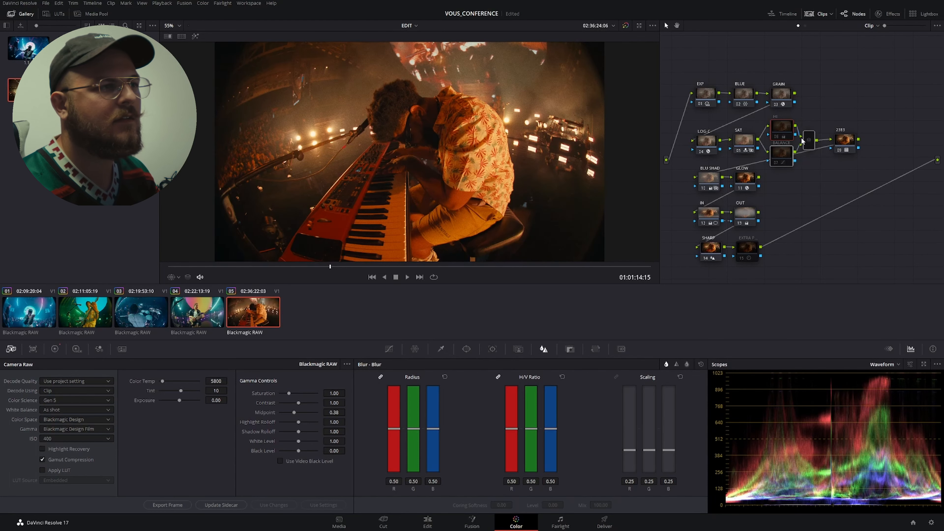
{"action": "left_click", "coordinate": [753, 138]}
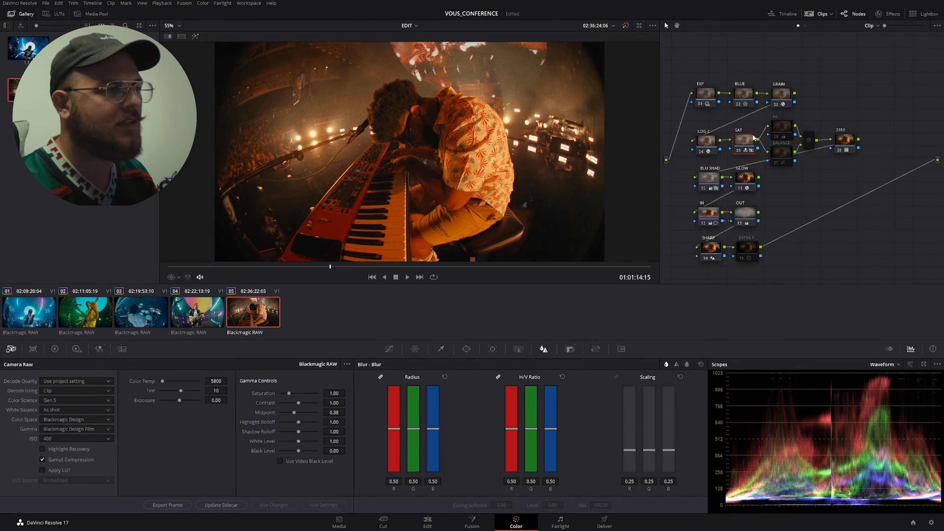
{"action": "left_click", "coordinate": [709, 178]}
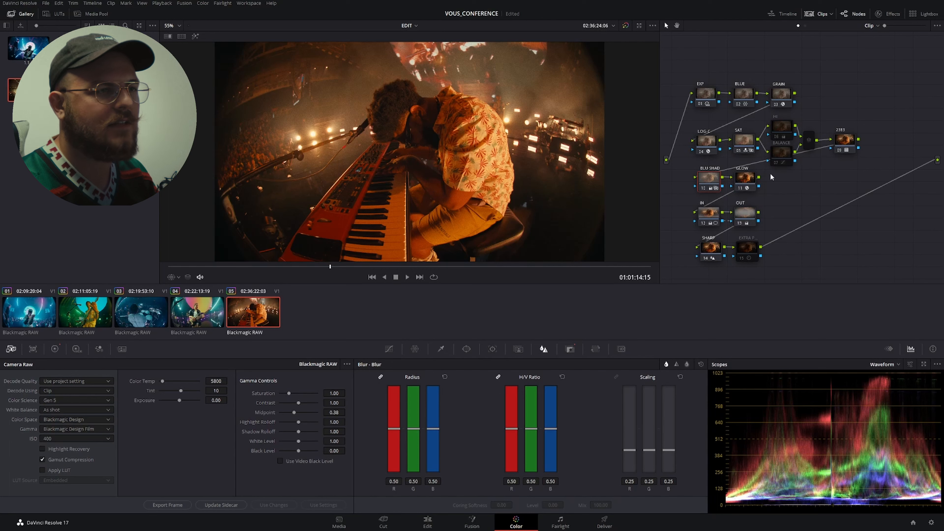
Toggle the GLOW node off and on to compare its effect on the keyboardist shot.
{"action": "left_click", "coordinate": [741, 181]}
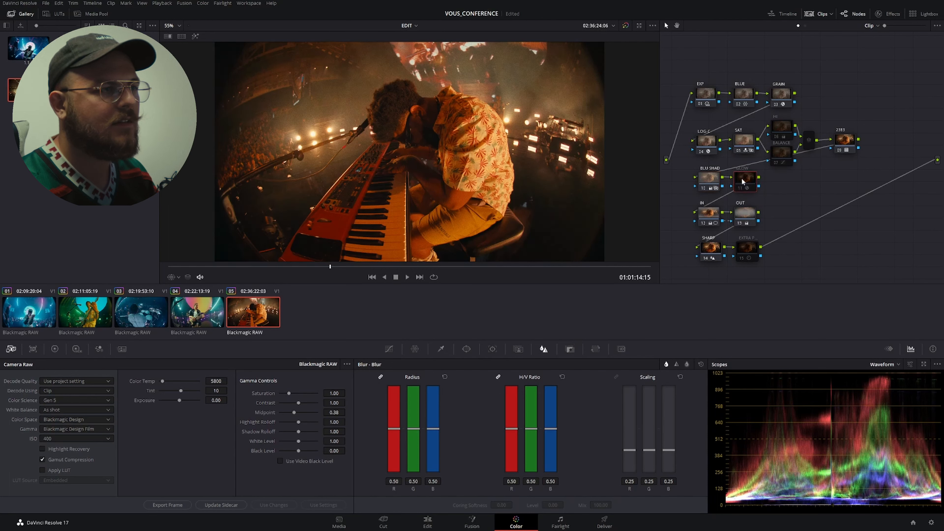
{"action": "key", "text": "ctrl+d"}
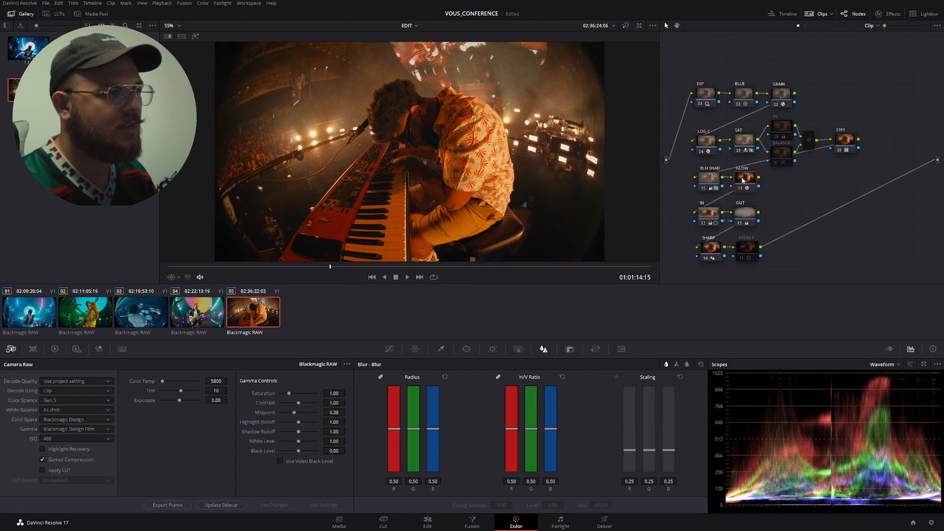
{"action": "key", "text": "ctrl+d"}
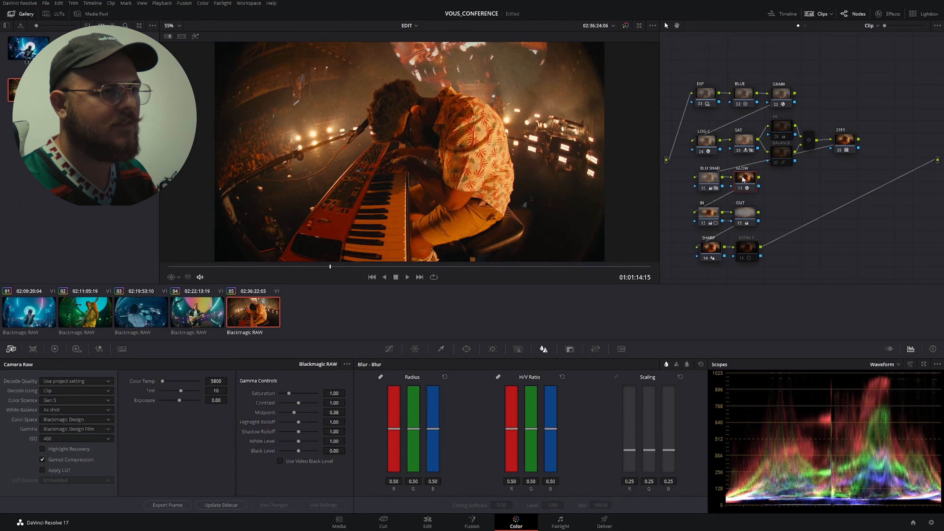
Re-enable the parallel mixer, the HI node and the BALANCE node on the fifth clip.
{"action": "left_click", "coordinate": [780, 130]}
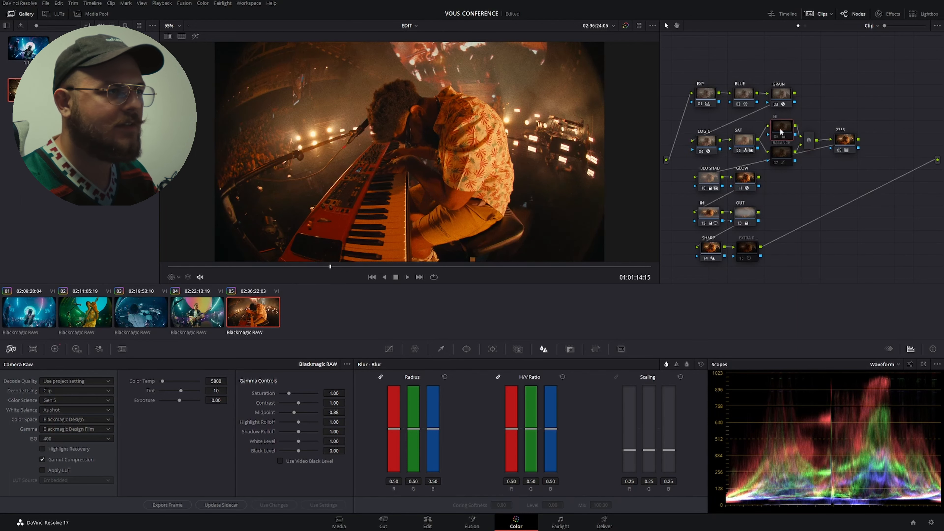
{"action": "key", "text": "ctrl+d"}
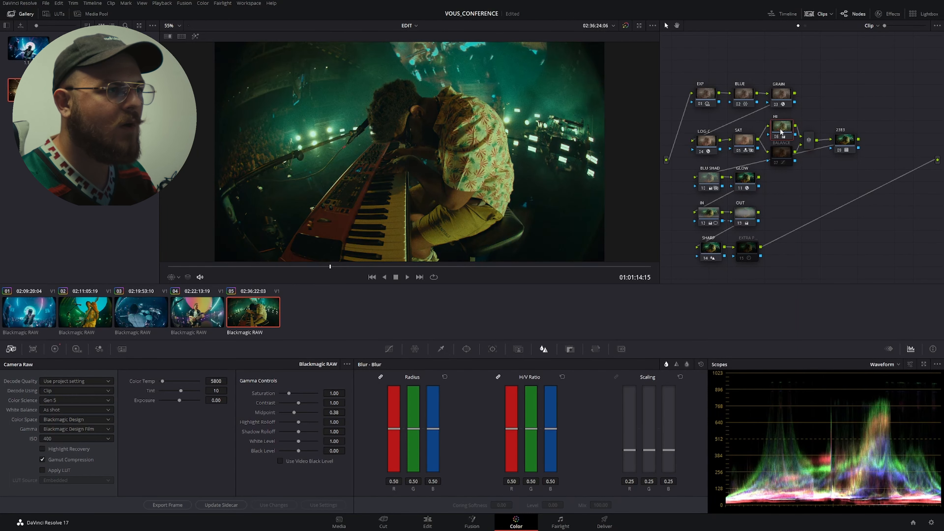
{"action": "left_click", "coordinate": [783, 156]}
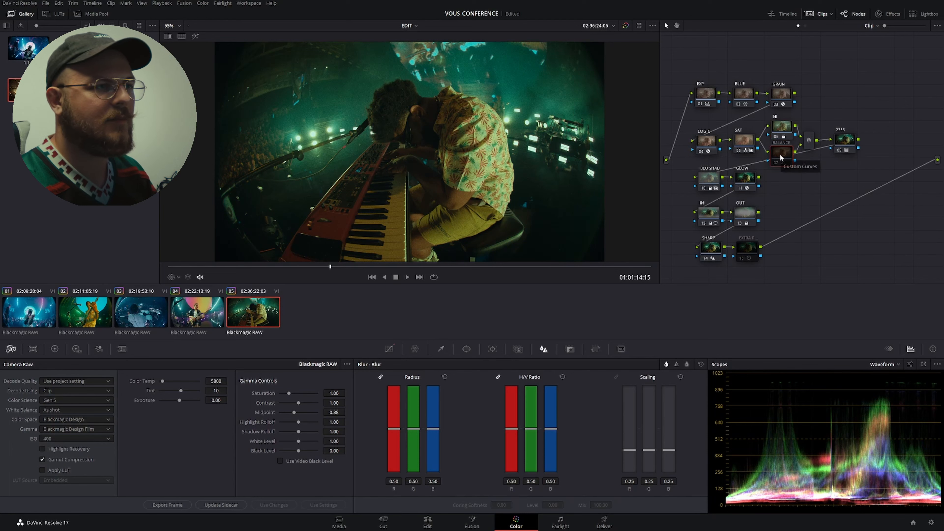
{"action": "key", "text": "ctrl+d"}
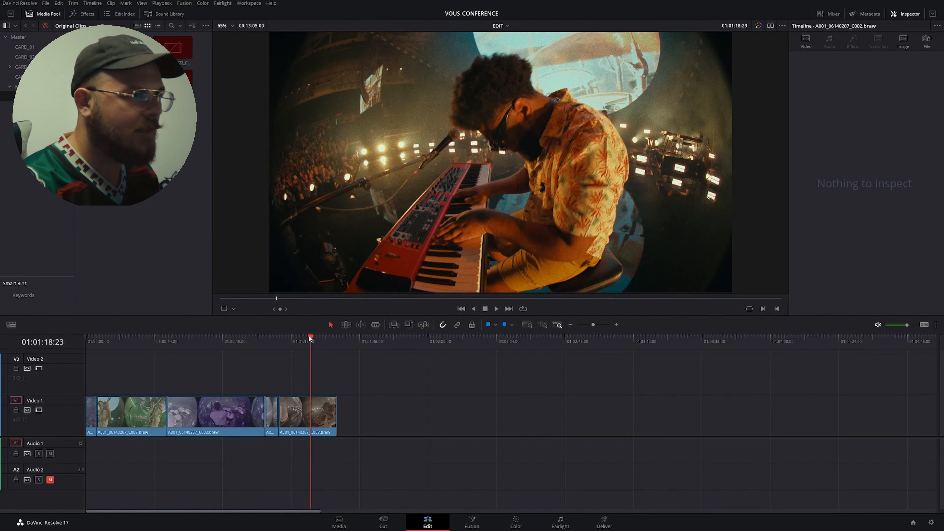
On the Edit page, move frame by frame around 01:01:18:23 in the keyboardist clip to examine the graded image, ending at 01:01:18:21.
{"action": "key", "text": "Left"}
{"action": "key", "text": "Left"}
{"action": "key", "text": "Right"}
{"action": "key", "text": "Right"}
{"action": "key", "text": "Left"}
{"action": "key", "text": "Left"}
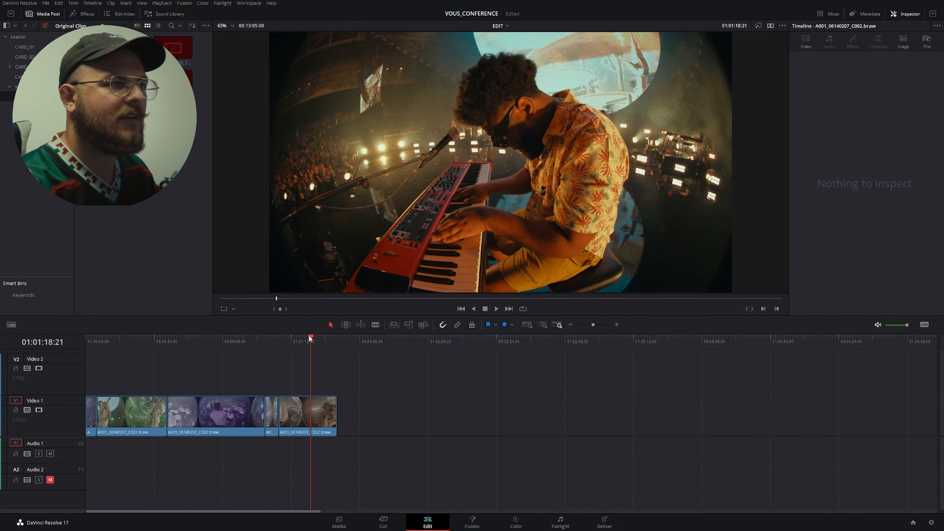
Return to the Color page and enable the BALANCE node on the fifth clip at 01:01:18:21.
{"action": "left_click", "coordinate": [517, 522]}
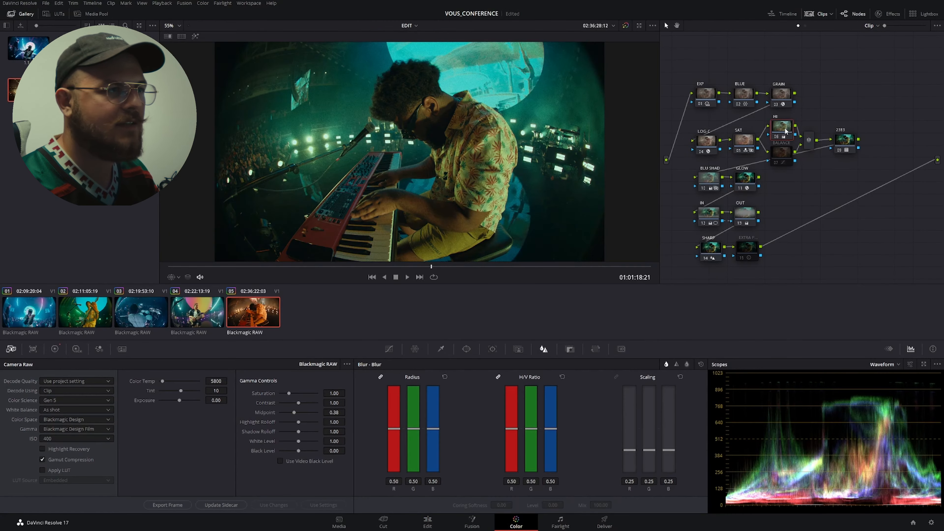
{"action": "left_click", "coordinate": [786, 152]}
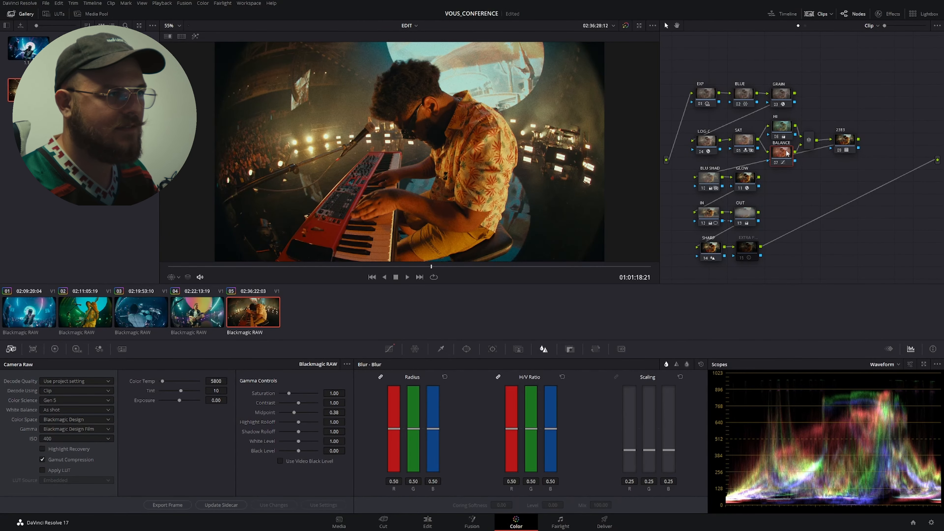